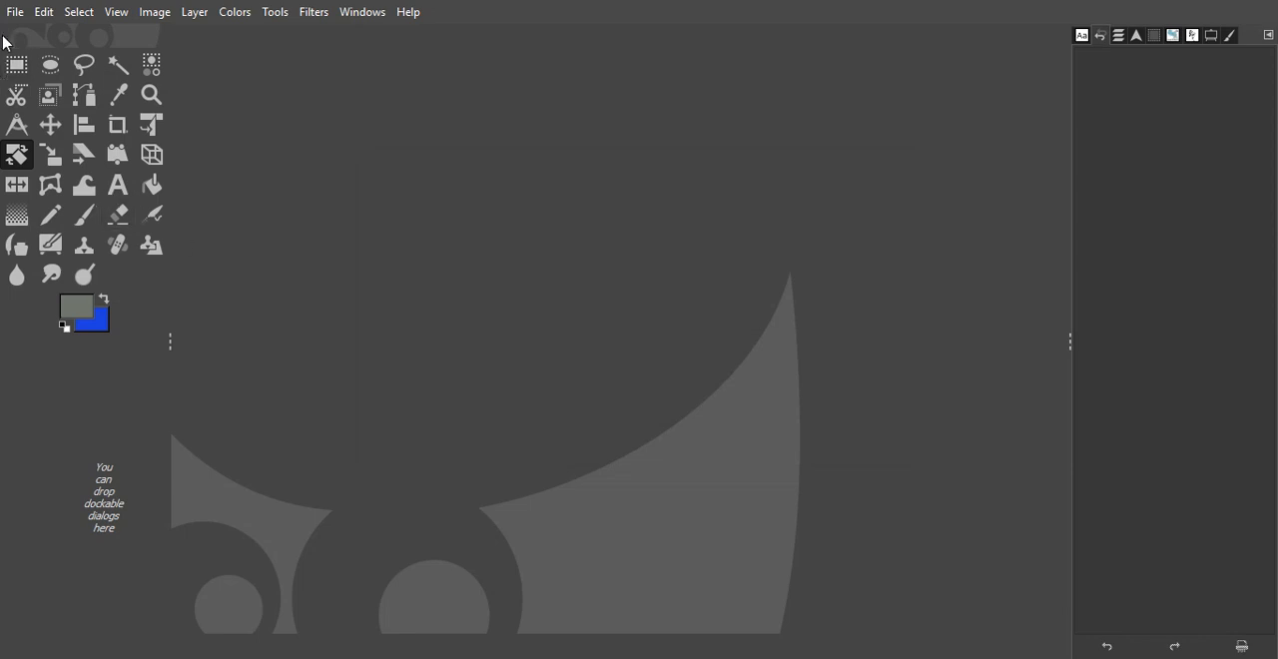
- Open call-to-action-bg.jpg from the img folder, keeping its embedded color profile
{"action": "left_click", "coordinate": [15, 15]}
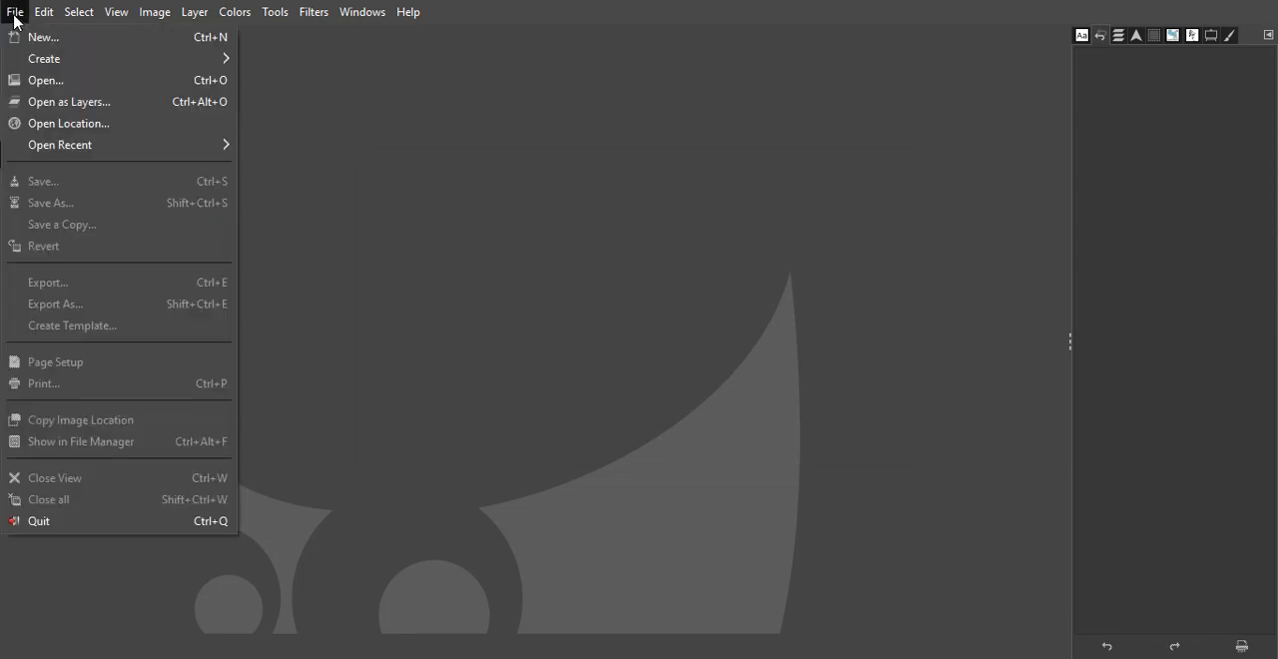
{"action": "left_click", "coordinate": [33, 82]}
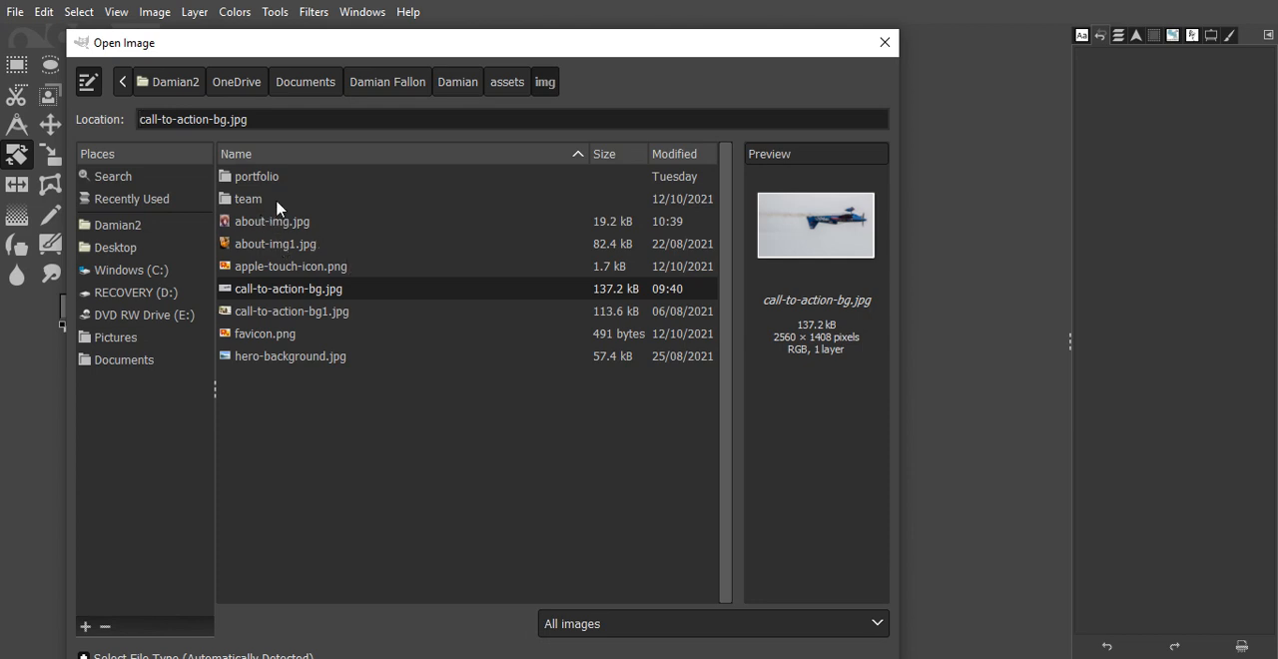
{"action": "double_click", "coordinate": [234, 290]}
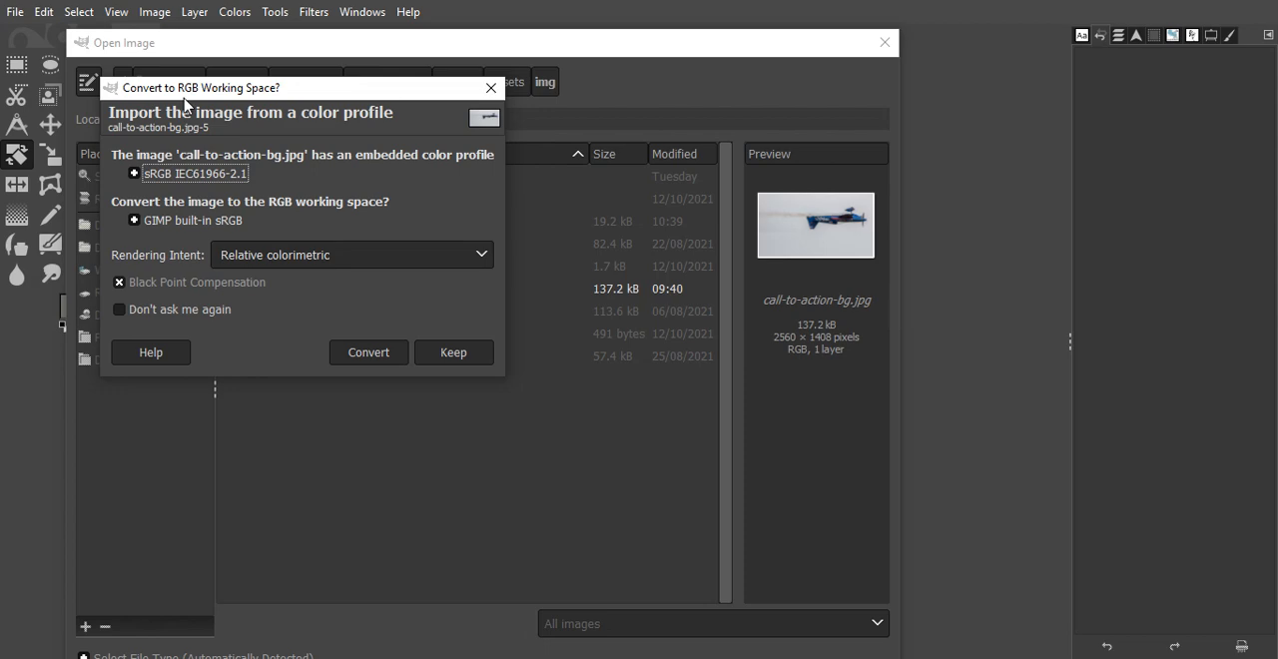
{"action": "left_click", "coordinate": [444, 354]}
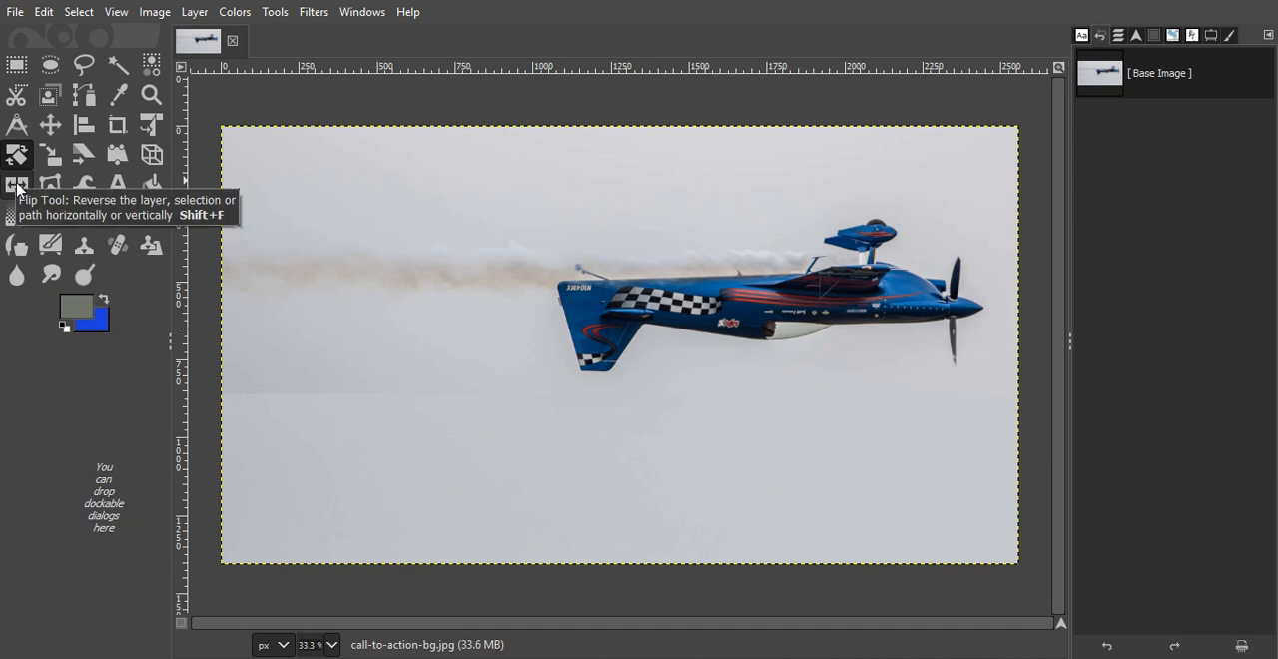
- Flip the airplane image horizontally with the Flip tool
{"action": "left_click", "coordinate": [284, 18]}
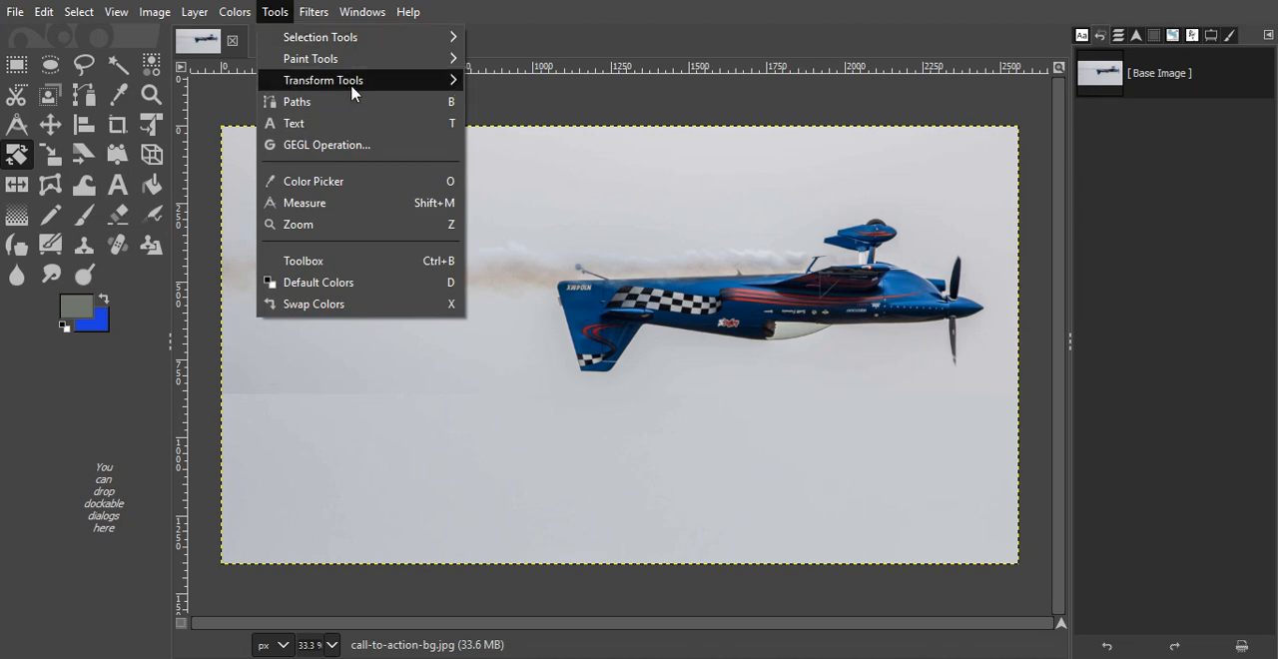
{"action": "mouse_move", "coordinate": [428, 81]}
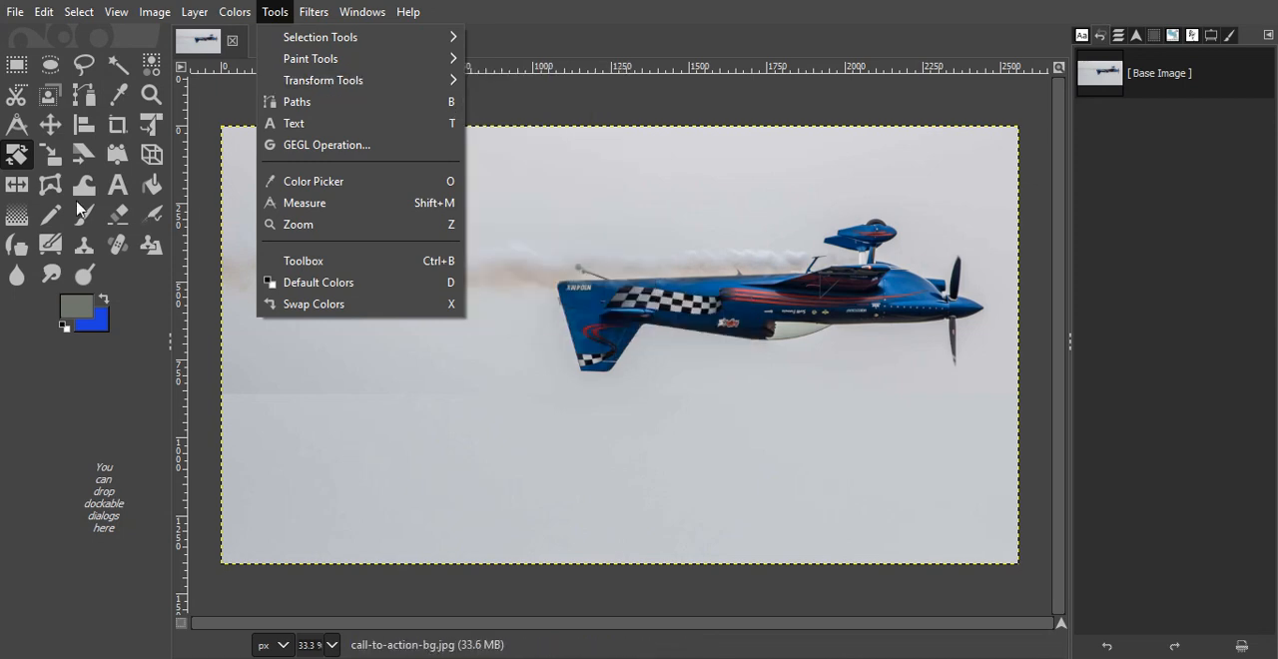
{"action": "left_click", "coordinate": [61, 410]}
{"action": "left_click", "coordinate": [15, 186]}
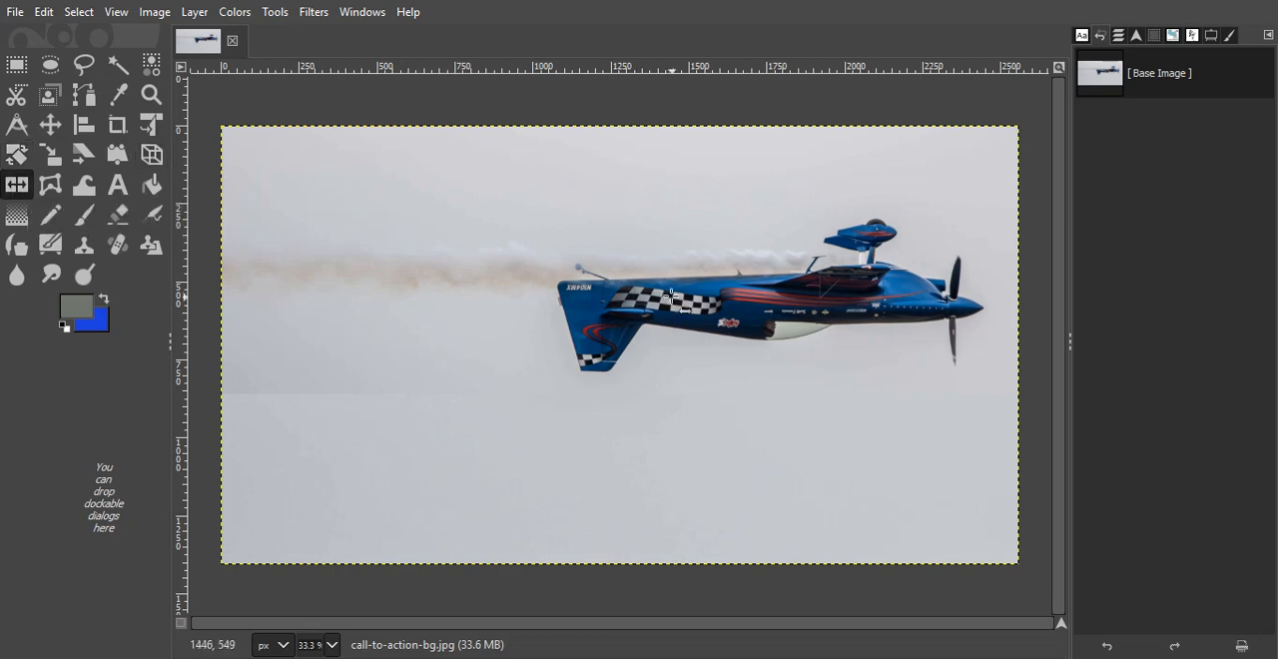
{"action": "left_click", "coordinate": [671, 297]}
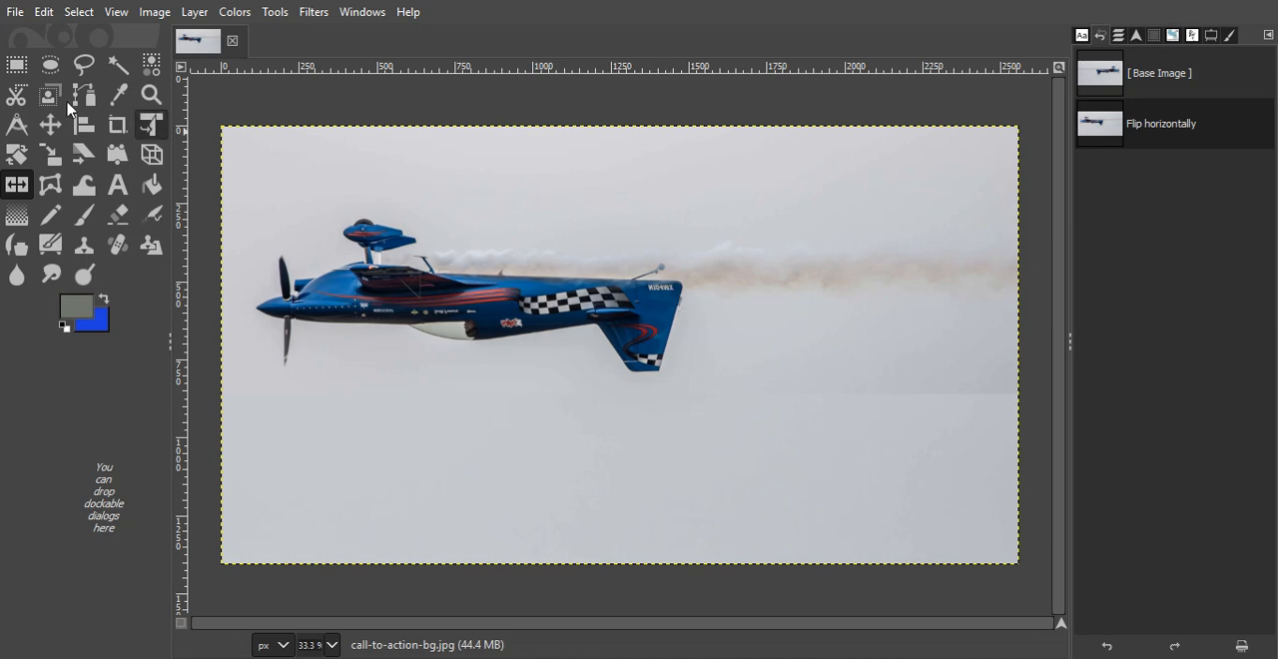
- Export the flipped image as leftflip.jpg in the img folder with JPEG quality 90
{"action": "left_click", "coordinate": [14, 12]}
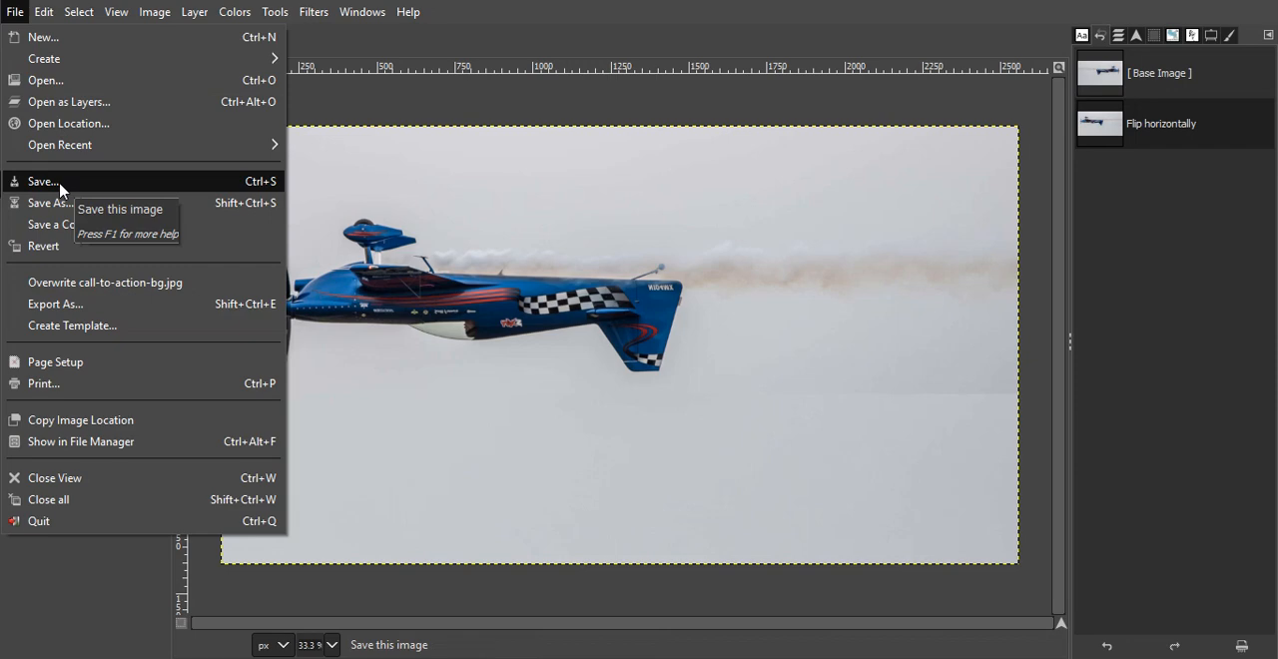
{"action": "left_click", "coordinate": [92, 304]}
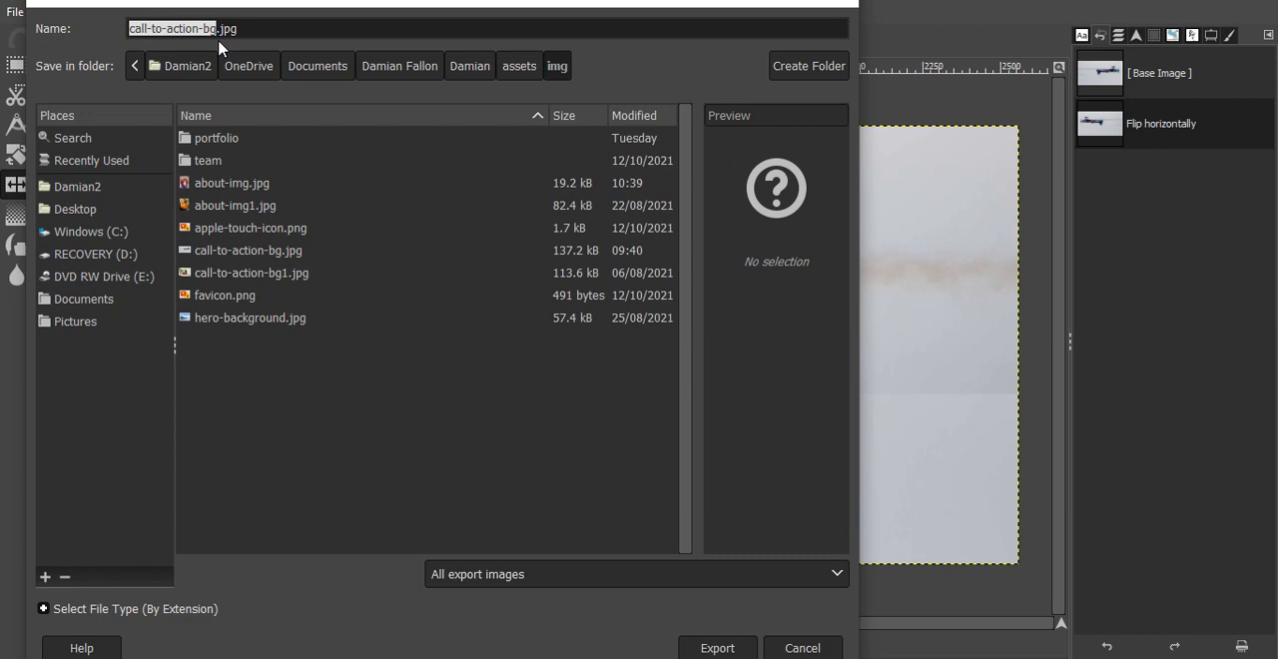
{"action": "type", "text": "leftflip"}
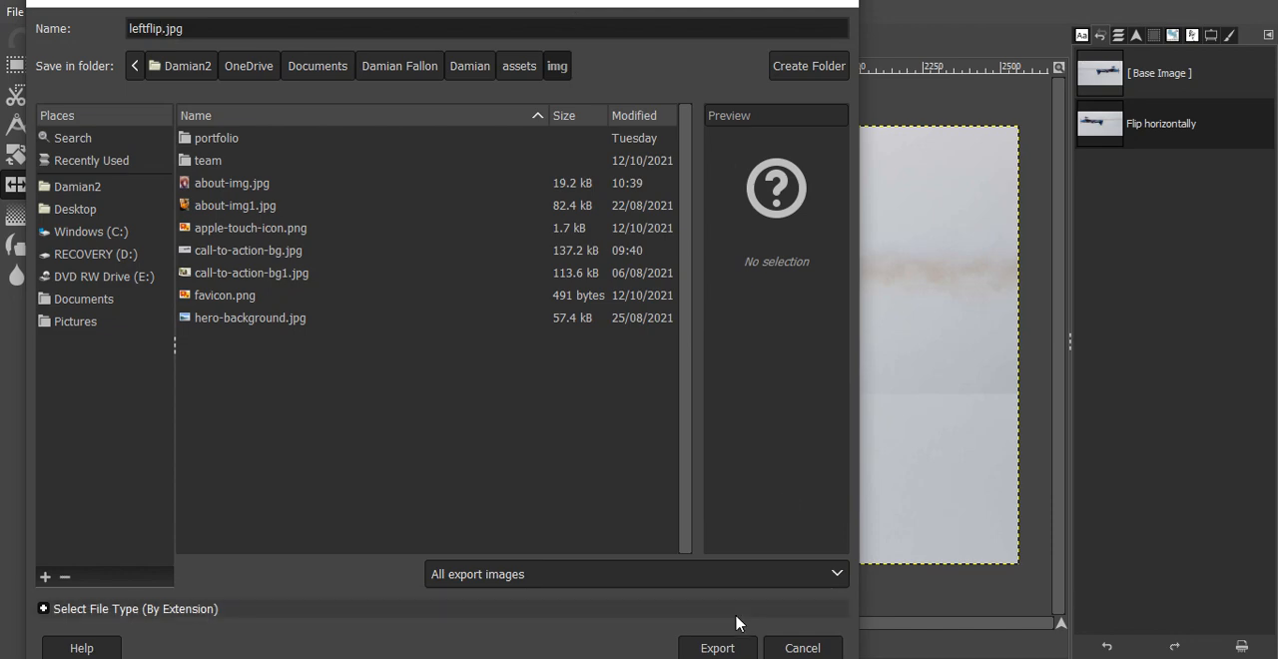
{"action": "left_click", "coordinate": [723, 650]}
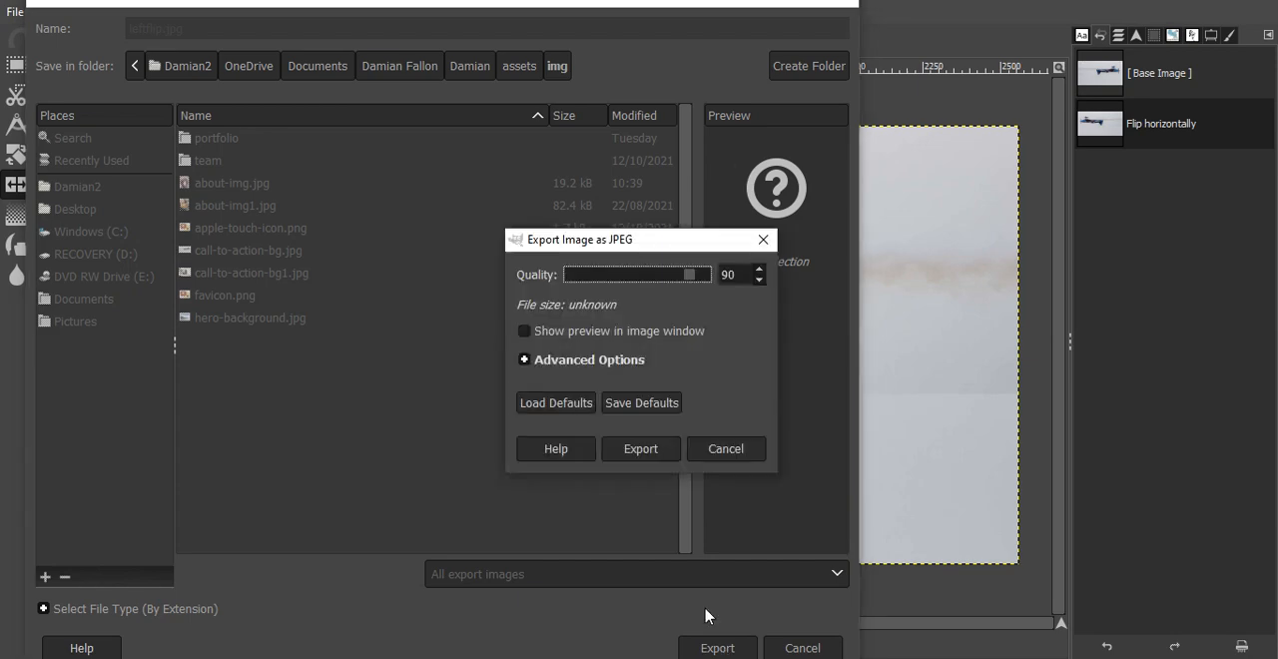
{"action": "left_click", "coordinate": [657, 451]}
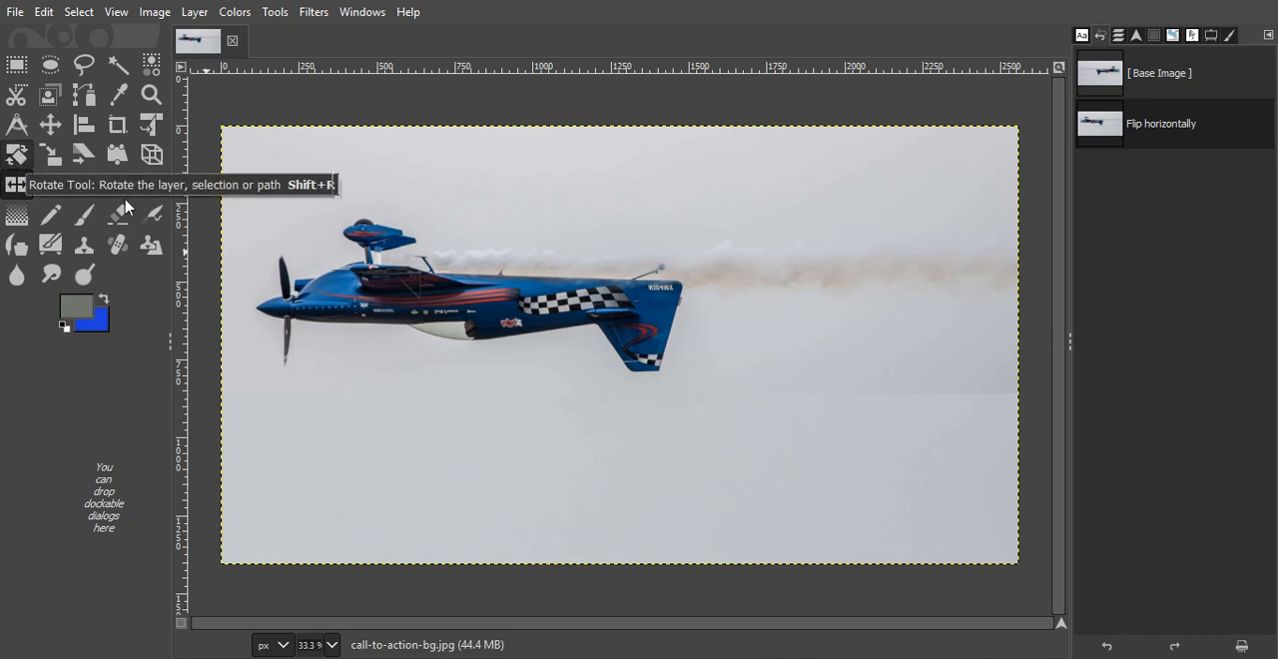
- Try to rotate the airplane image freehand around its center to about 166.82° with the Rotate tool
{"action": "left_click", "coordinate": [276, 14]}
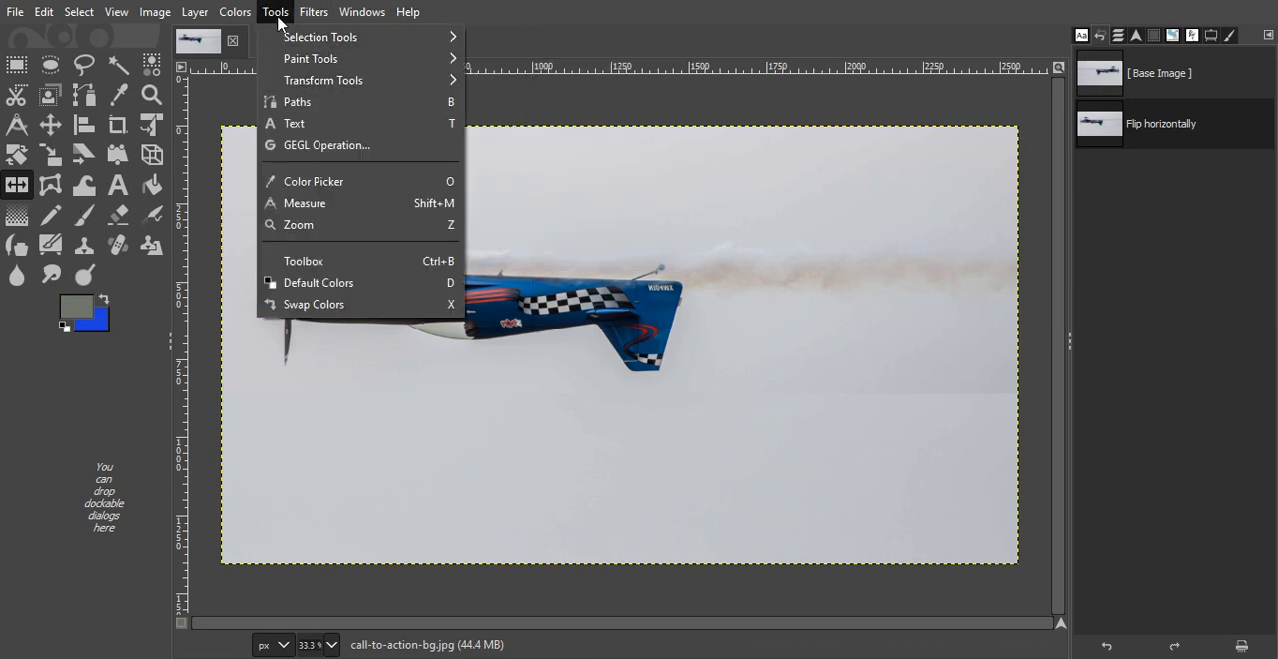
{"action": "mouse_move", "coordinate": [392, 83]}
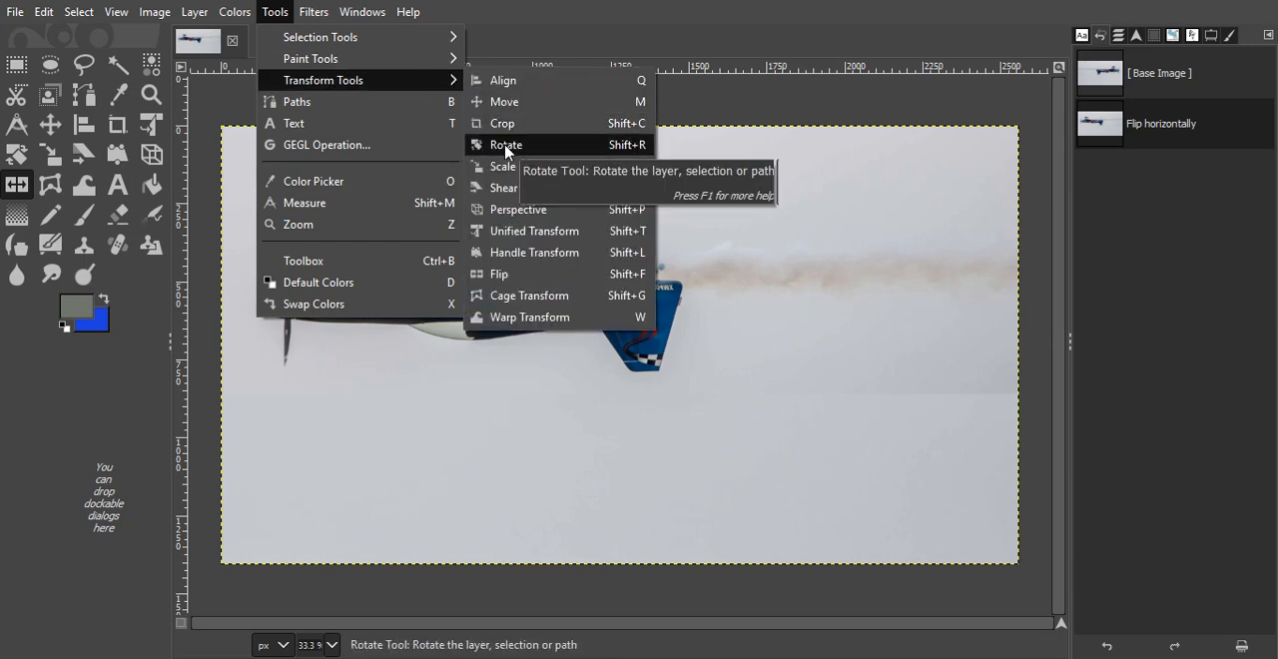
{"action": "left_click", "coordinate": [506, 146]}
{"action": "left_click", "coordinate": [512, 156]}
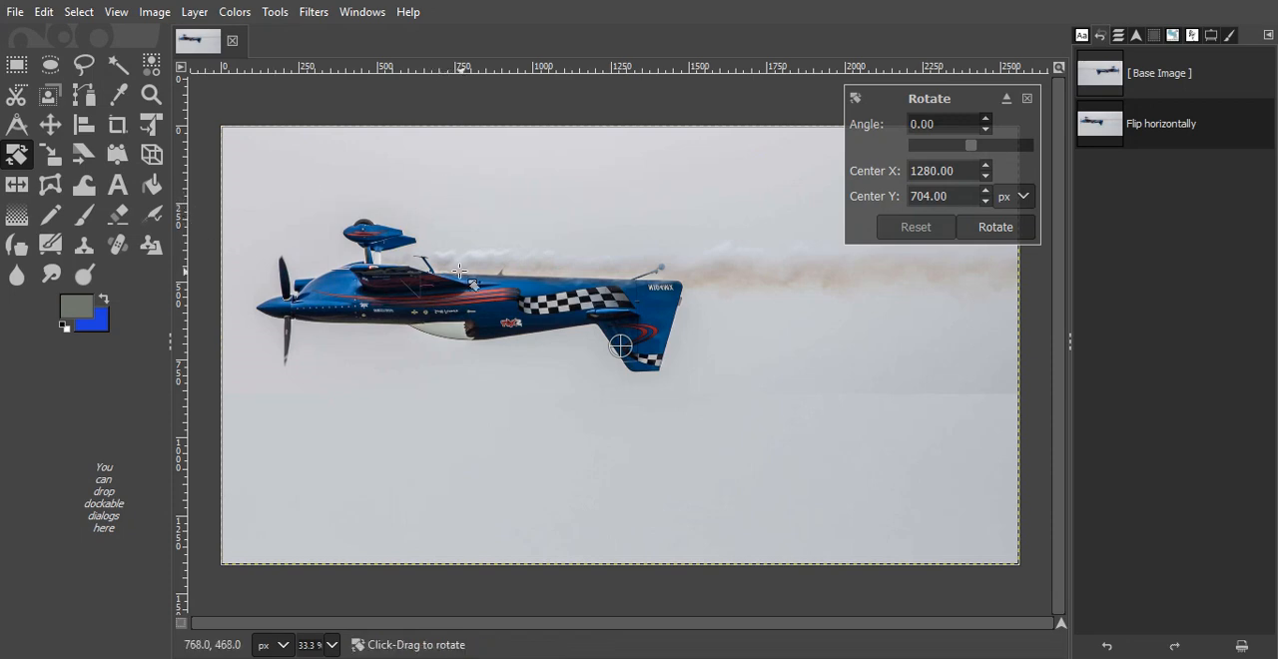
{"action": "left_click_drag", "start_coordinate": [460, 272], "coordinate": [776, 454]}
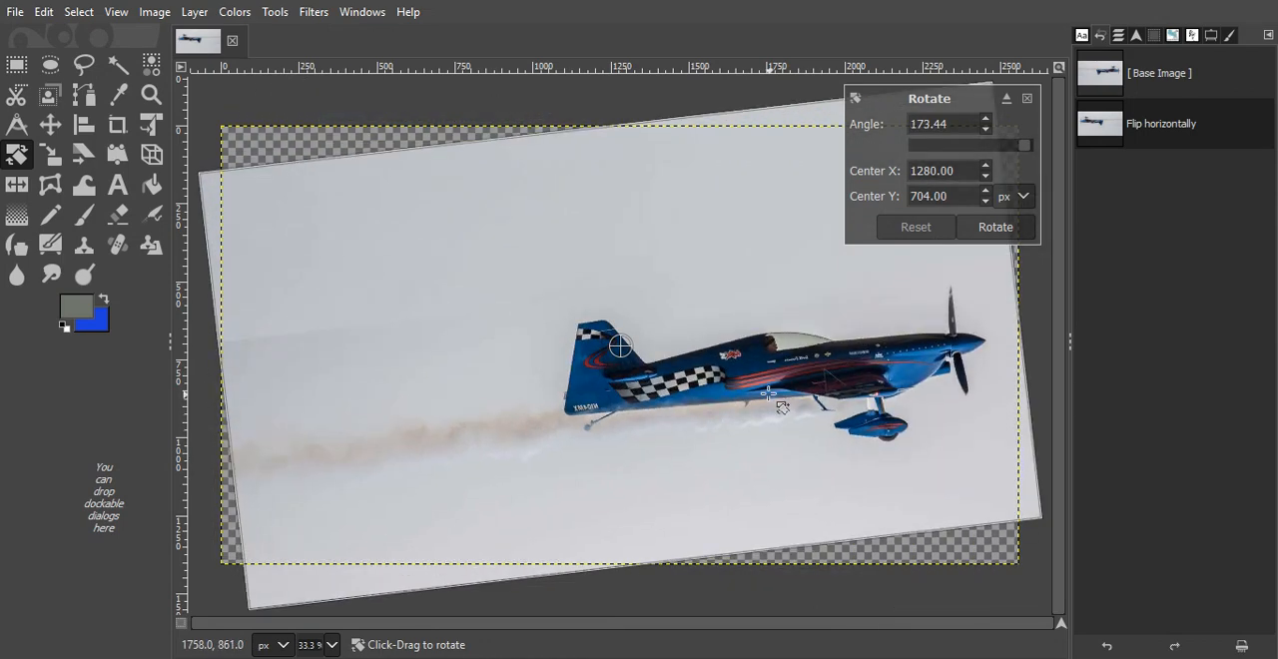
{"action": "left_click_drag", "start_coordinate": [768, 393], "coordinate": [753, 372]}
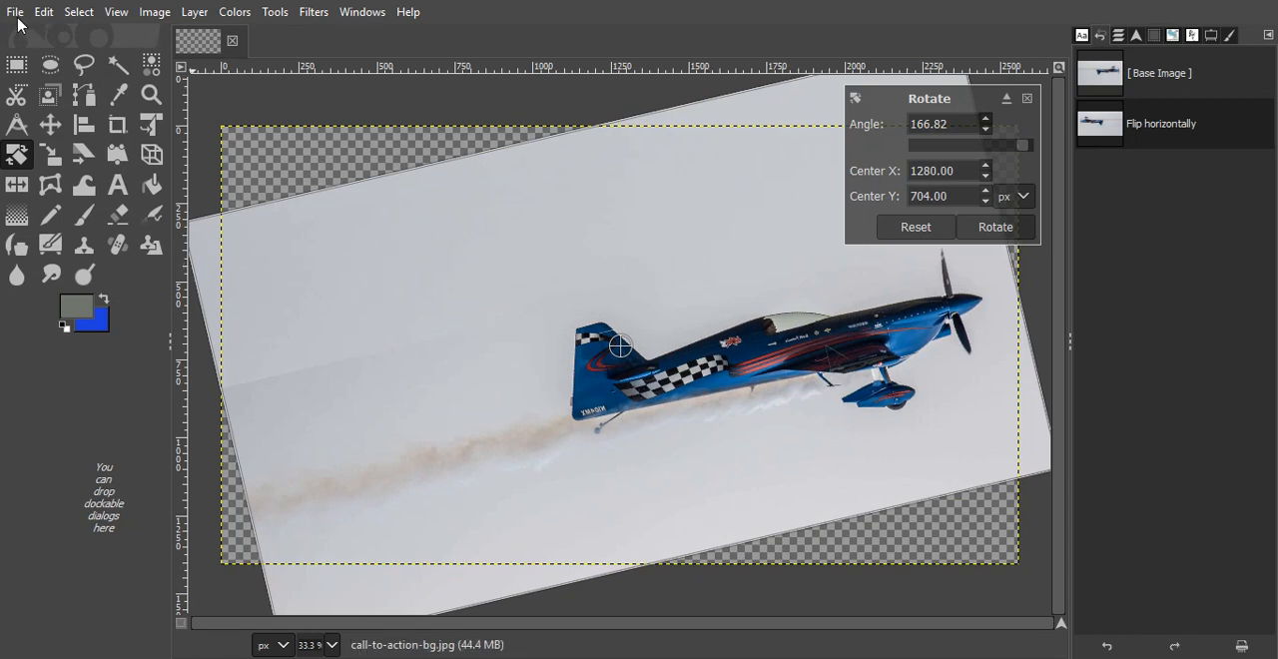
- Export the image as rotate1.jpg in the img folder and close it, discarding the unsaved changes
{"action": "left_click", "coordinate": [16, 14]}
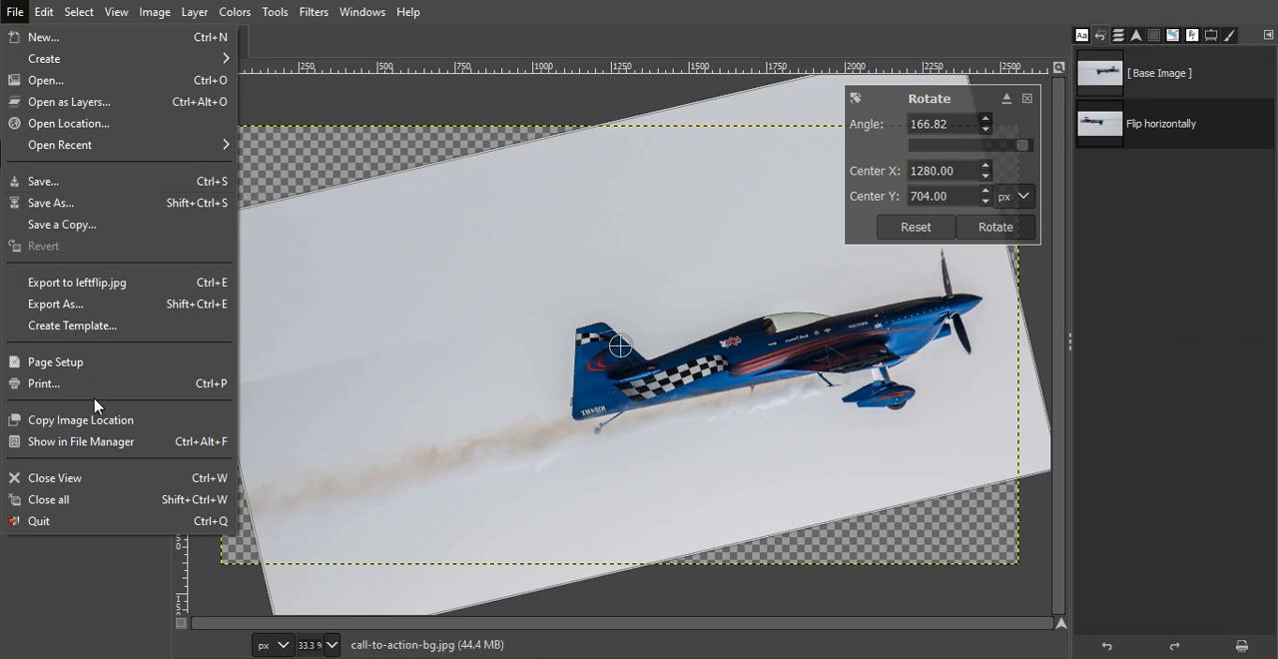
{"action": "left_click", "coordinate": [42, 303]}
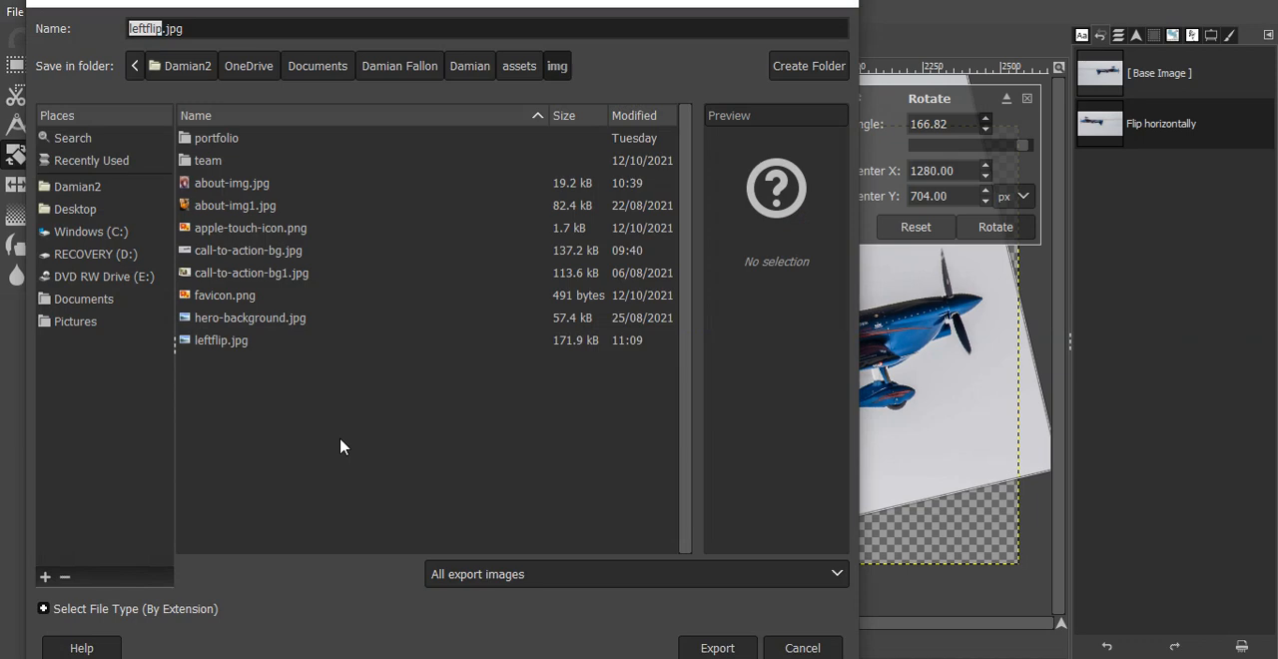
{"action": "type", "text": "rotate1"}
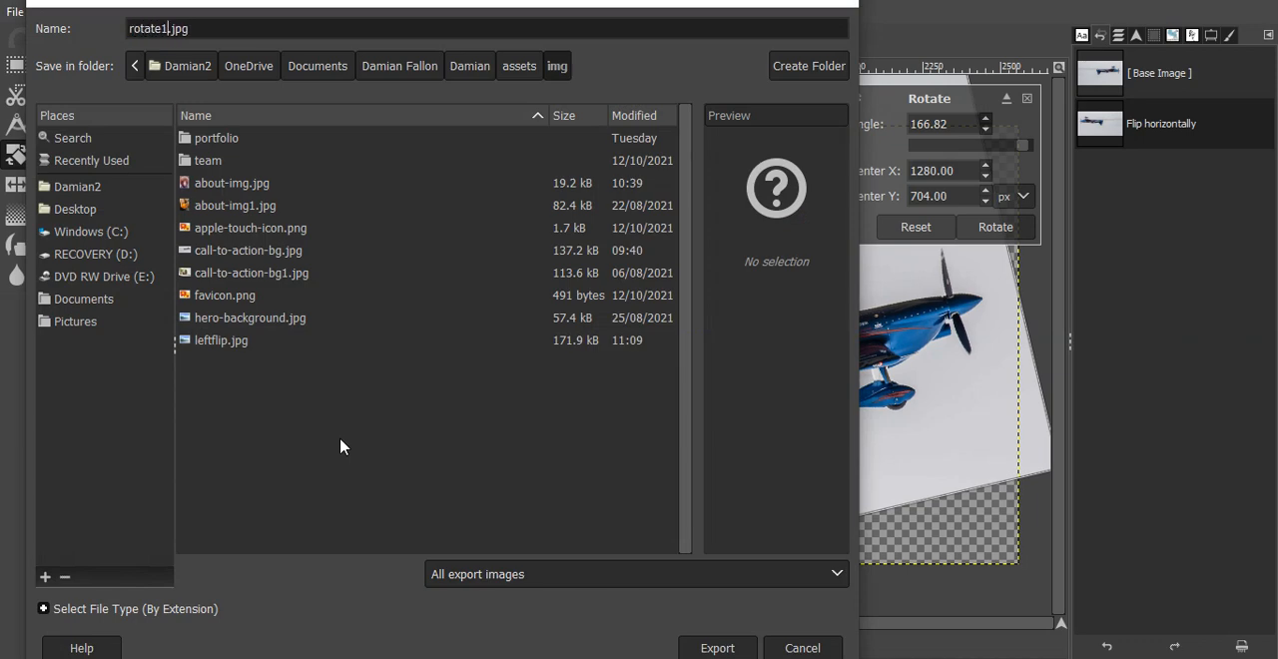
{"action": "left_click", "coordinate": [715, 648]}
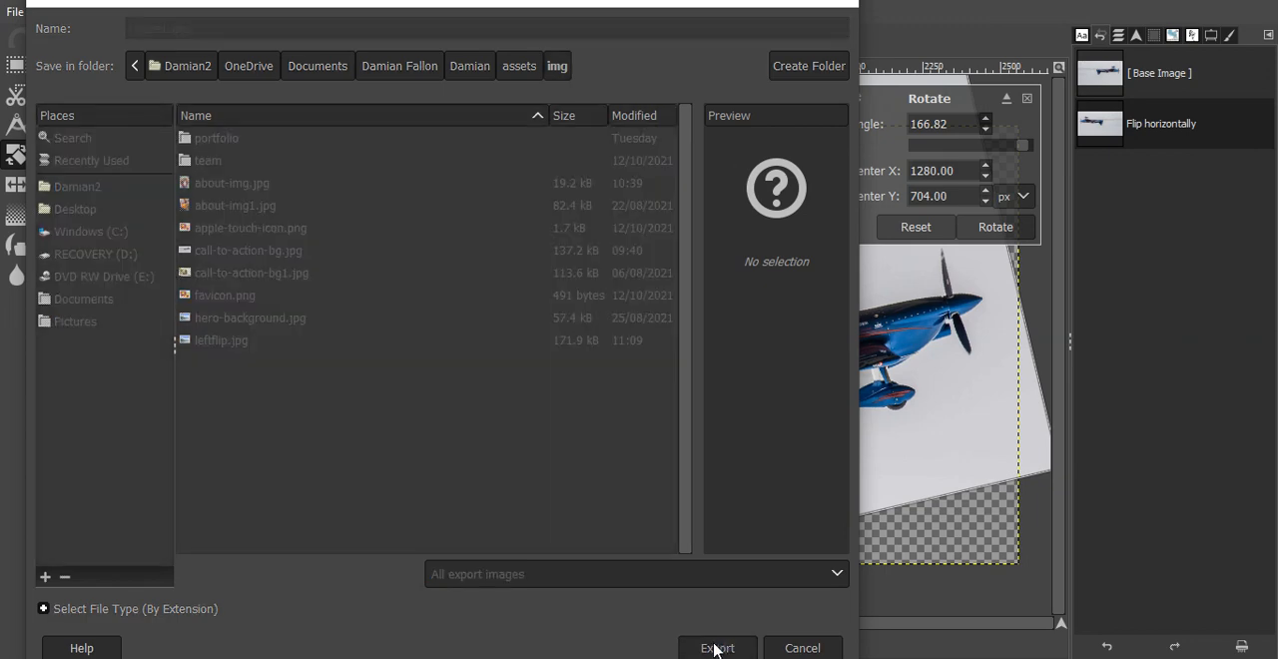
{"action": "left_click", "coordinate": [640, 449]}
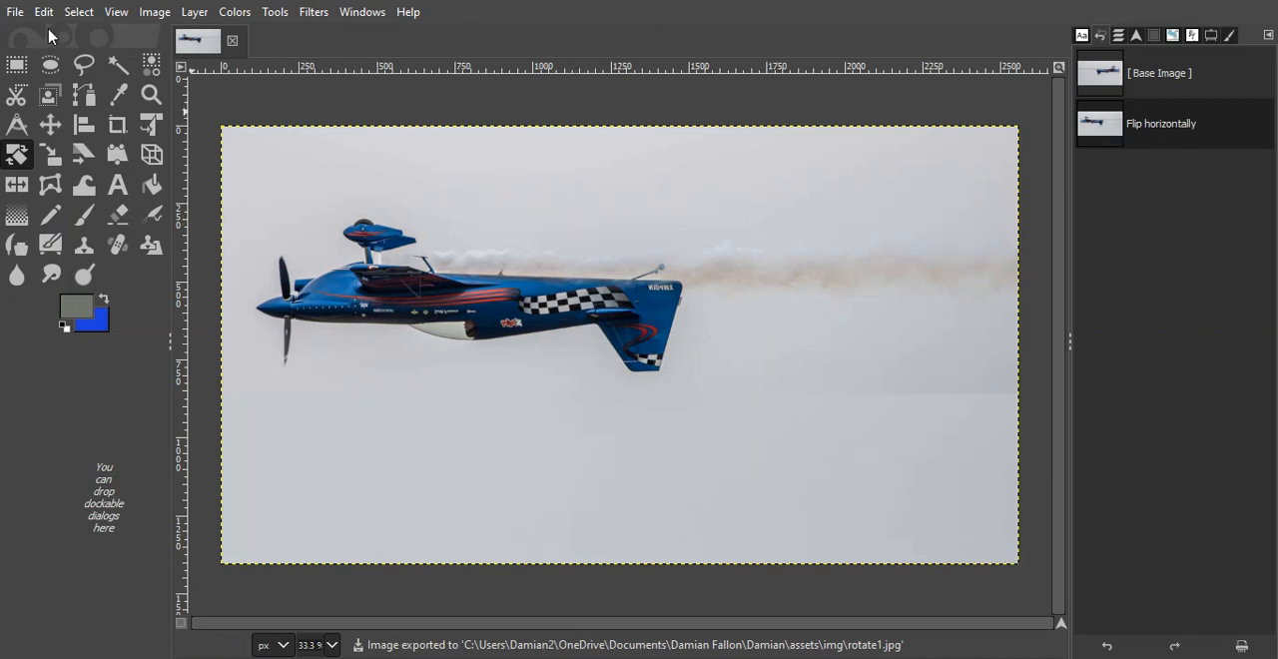
{"action": "left_click", "coordinate": [233, 41]}
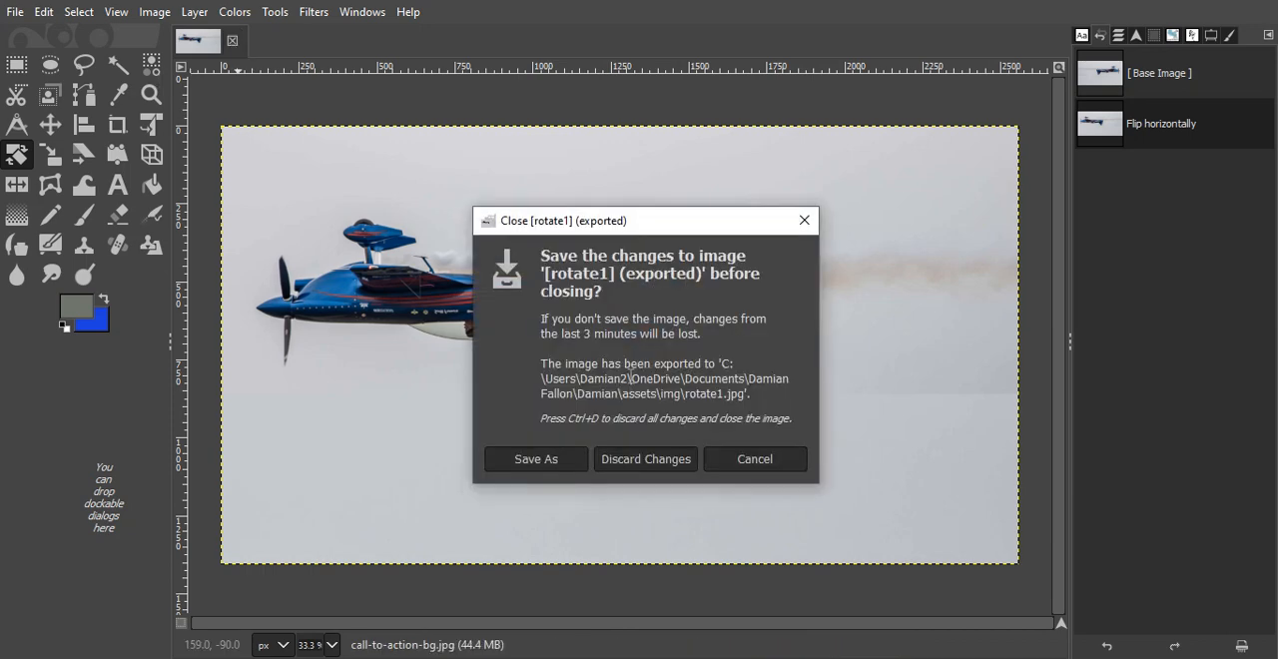
{"action": "left_click", "coordinate": [633, 465]}
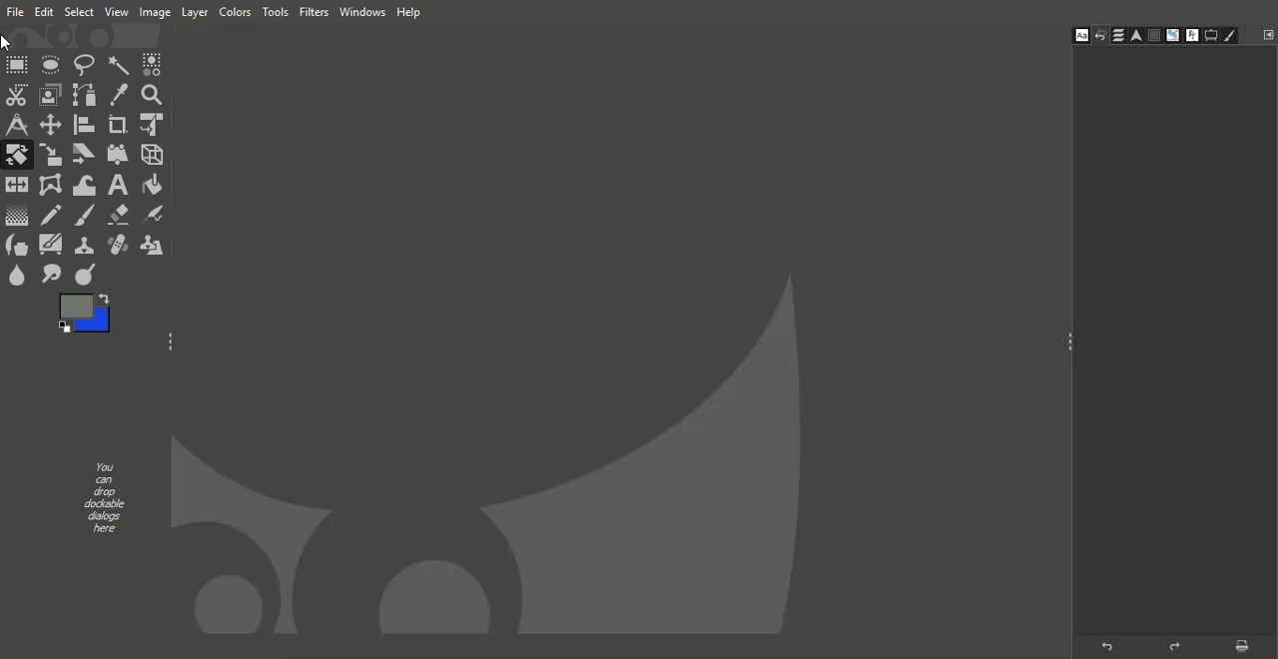
- Preview leftflip.jpg in the img folder, and open rotate1.jpg with its embedded color profile kept
{"action": "left_click", "coordinate": [14, 13]}
{"action": "left_click", "coordinate": [39, 82]}
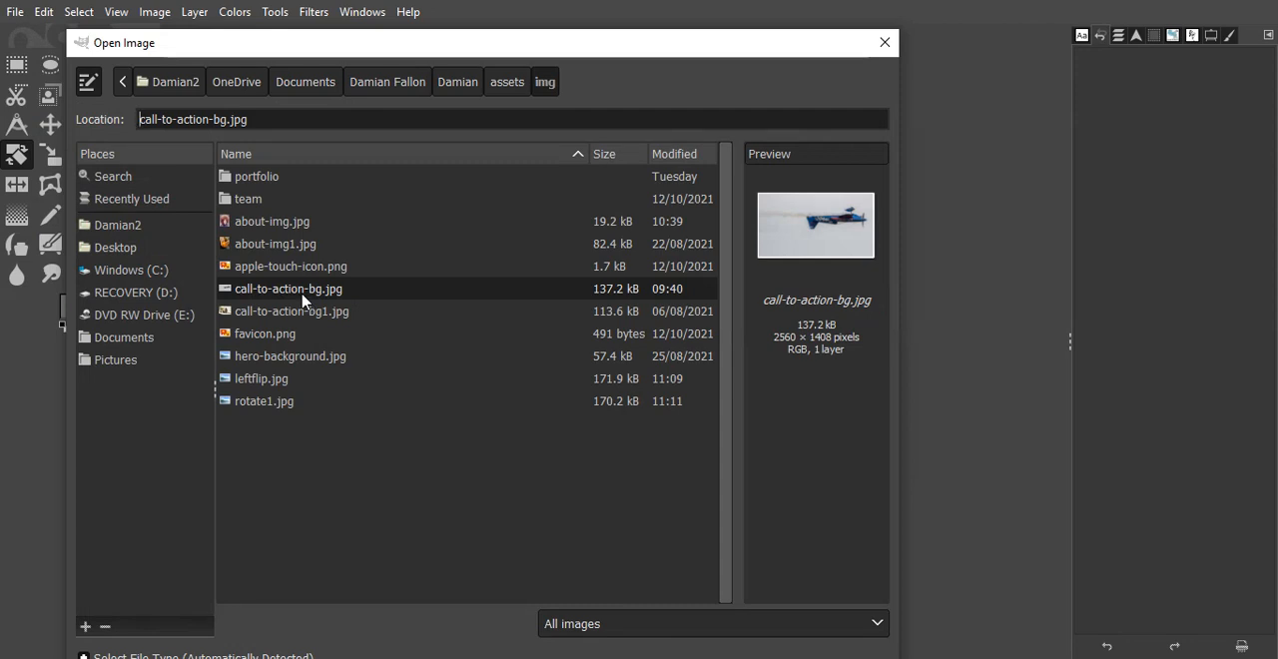
{"action": "left_click", "coordinate": [273, 379]}
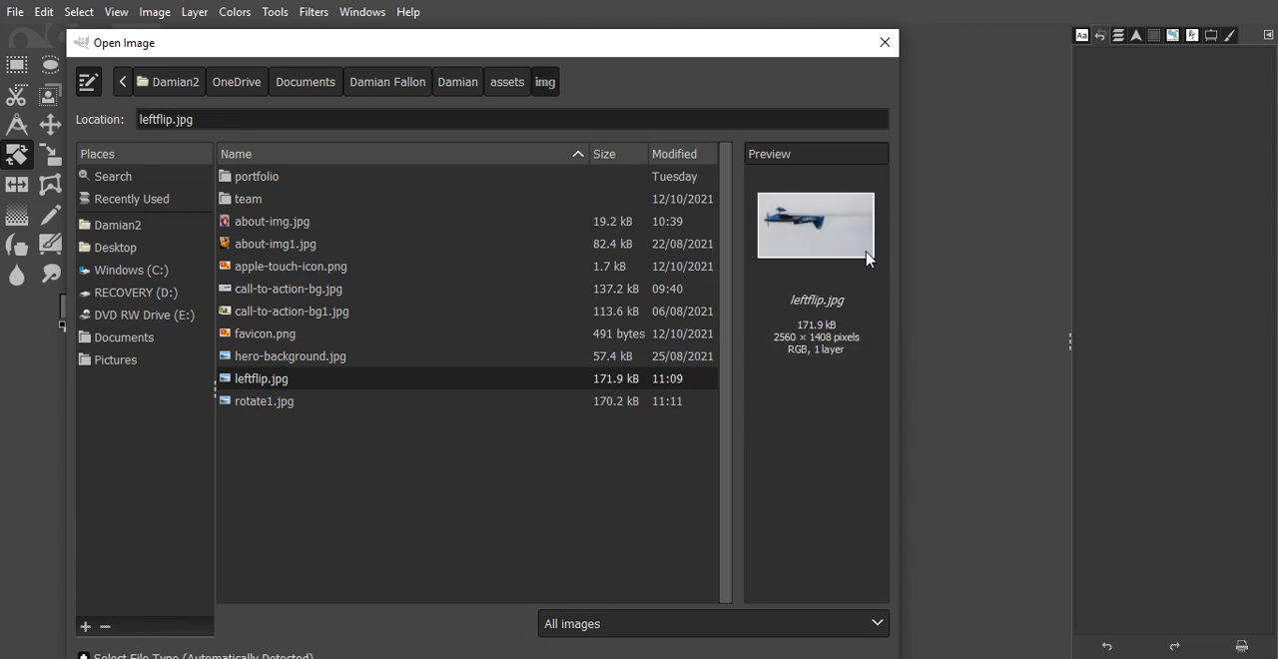
{"action": "left_click", "coordinate": [282, 406]}
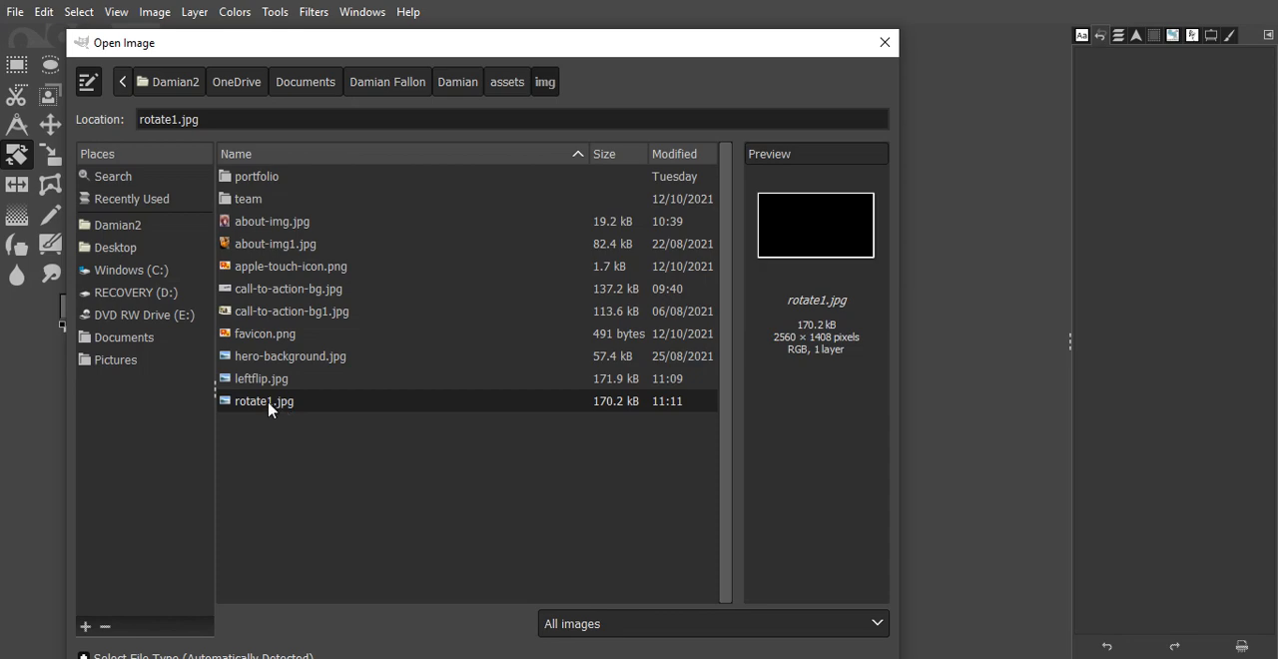
{"action": "double_click", "coordinate": [270, 404]}
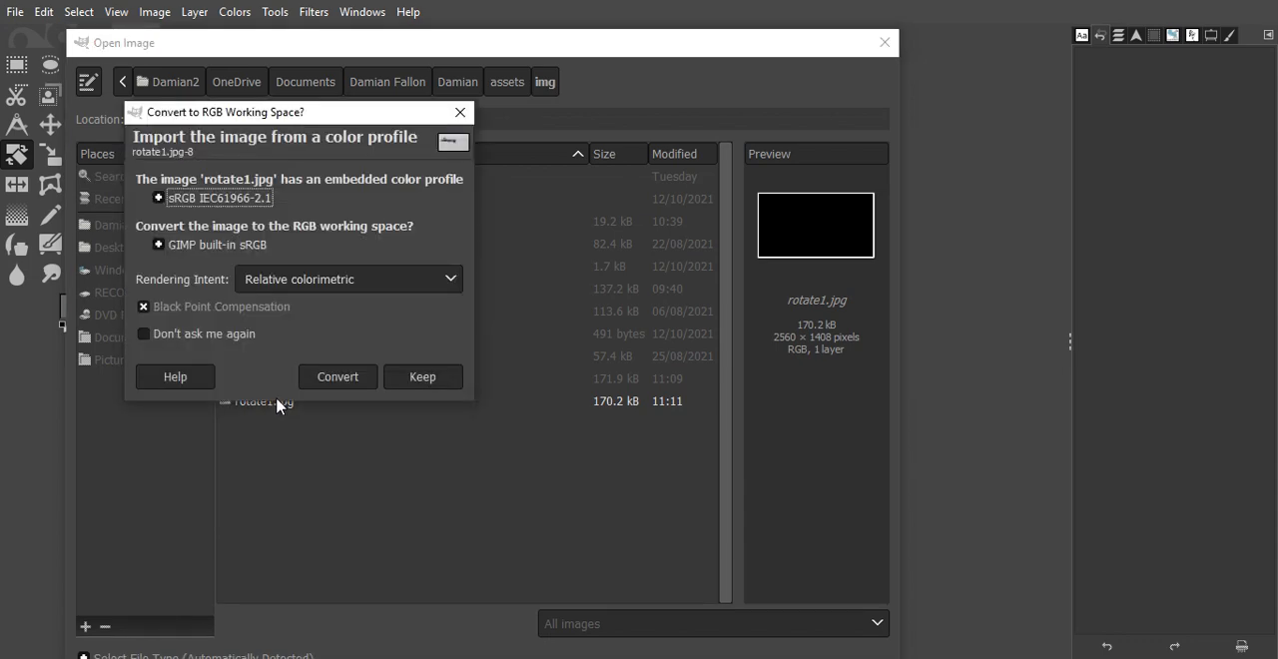
{"action": "left_click", "coordinate": [414, 376]}
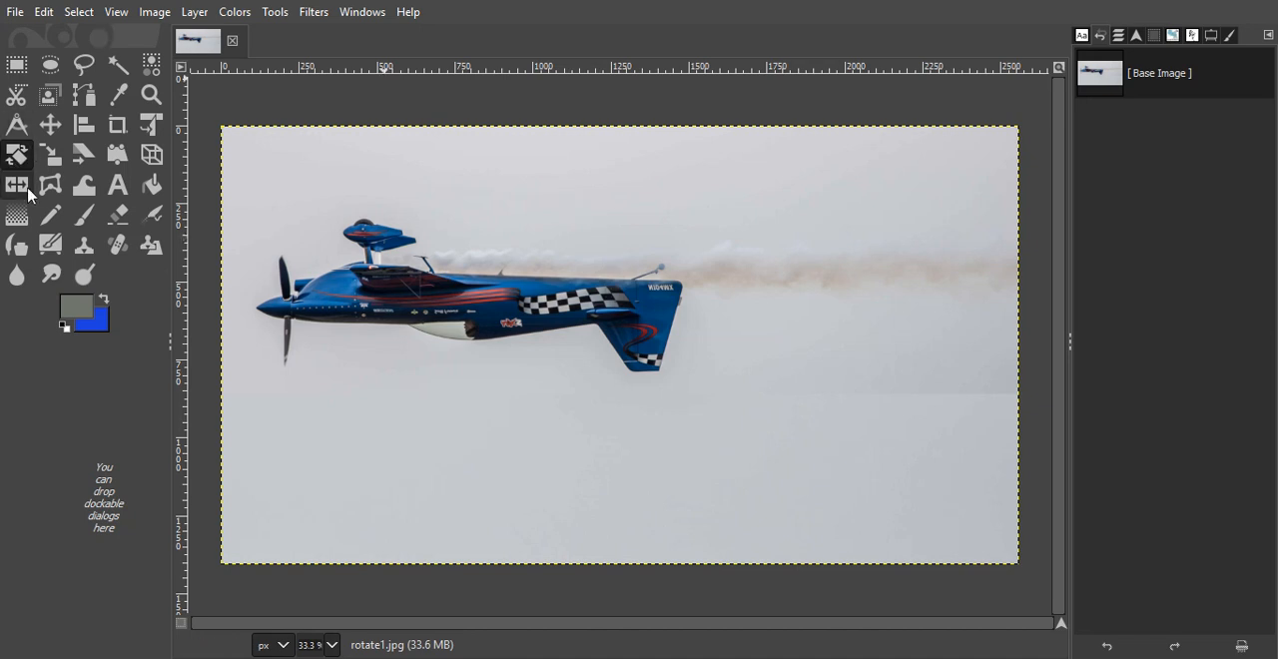
- Rotate the airplane image freehand around its center to about -178.95° and apply the rotation by switching to the Flip tool
{"action": "left_click_drag", "start_coordinate": [564, 284], "coordinate": [777, 442]}
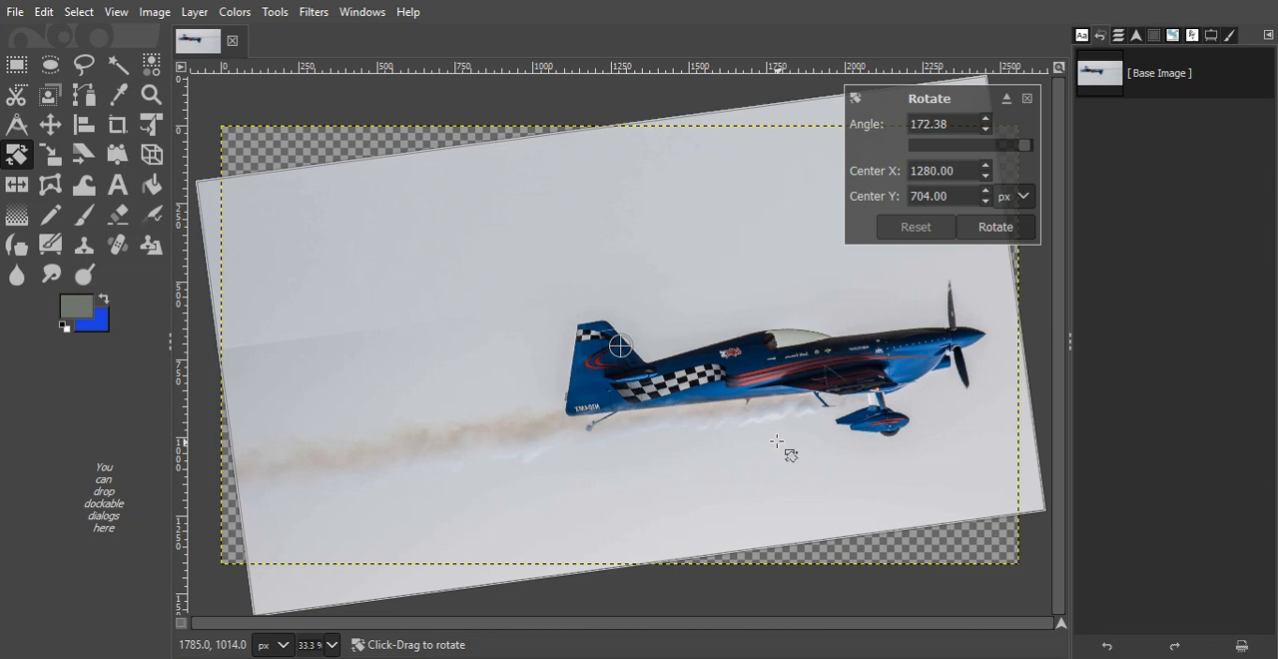
{"action": "left_click_drag", "start_coordinate": [777, 441], "coordinate": [790, 433]}
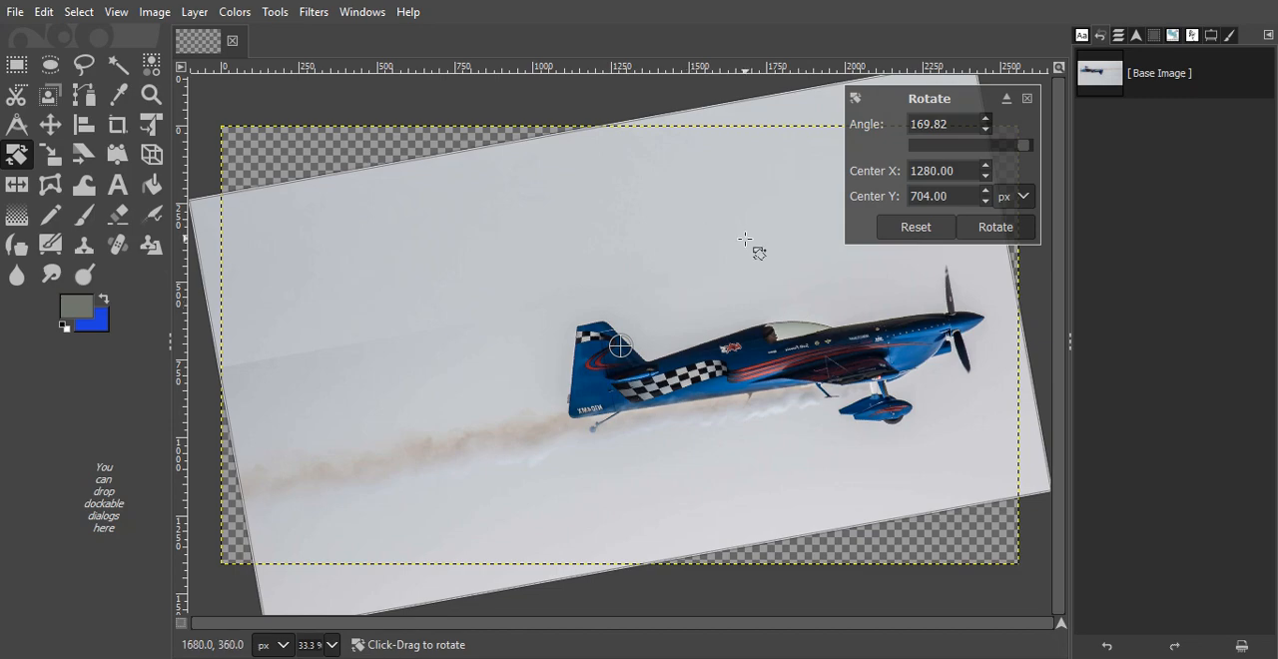
{"action": "left_click_drag", "start_coordinate": [743, 240], "coordinate": [699, 263]}
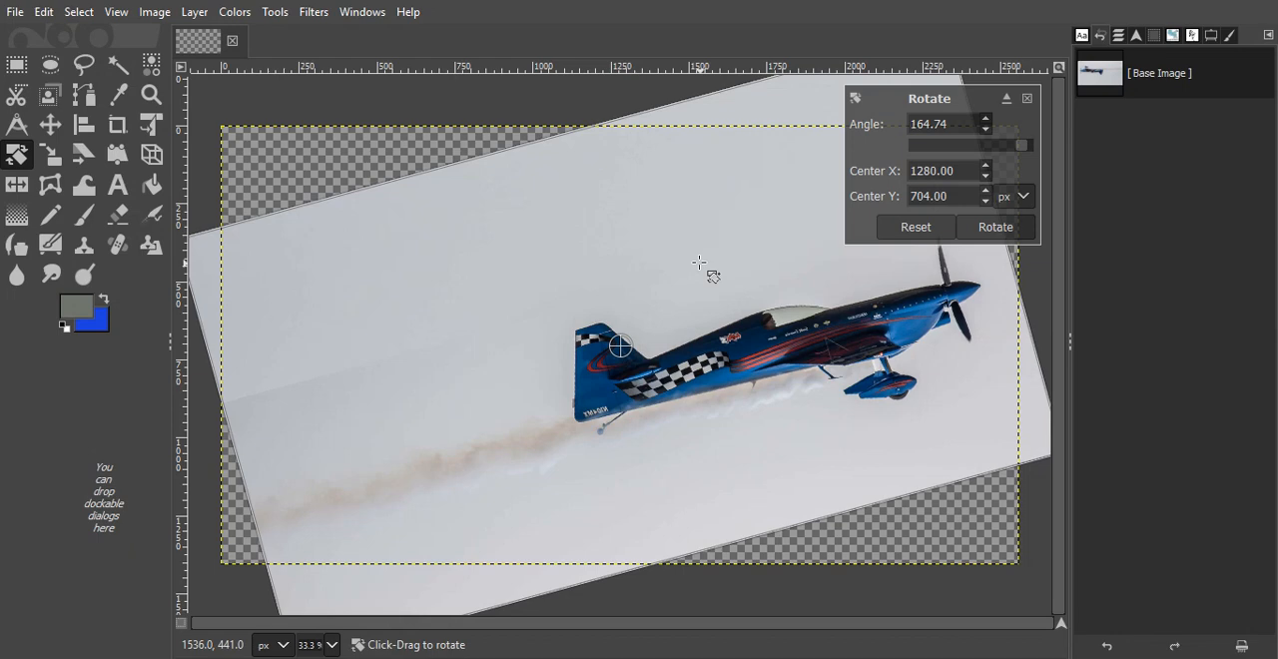
{"action": "left_click_drag", "start_coordinate": [699, 262], "coordinate": [791, 262]}
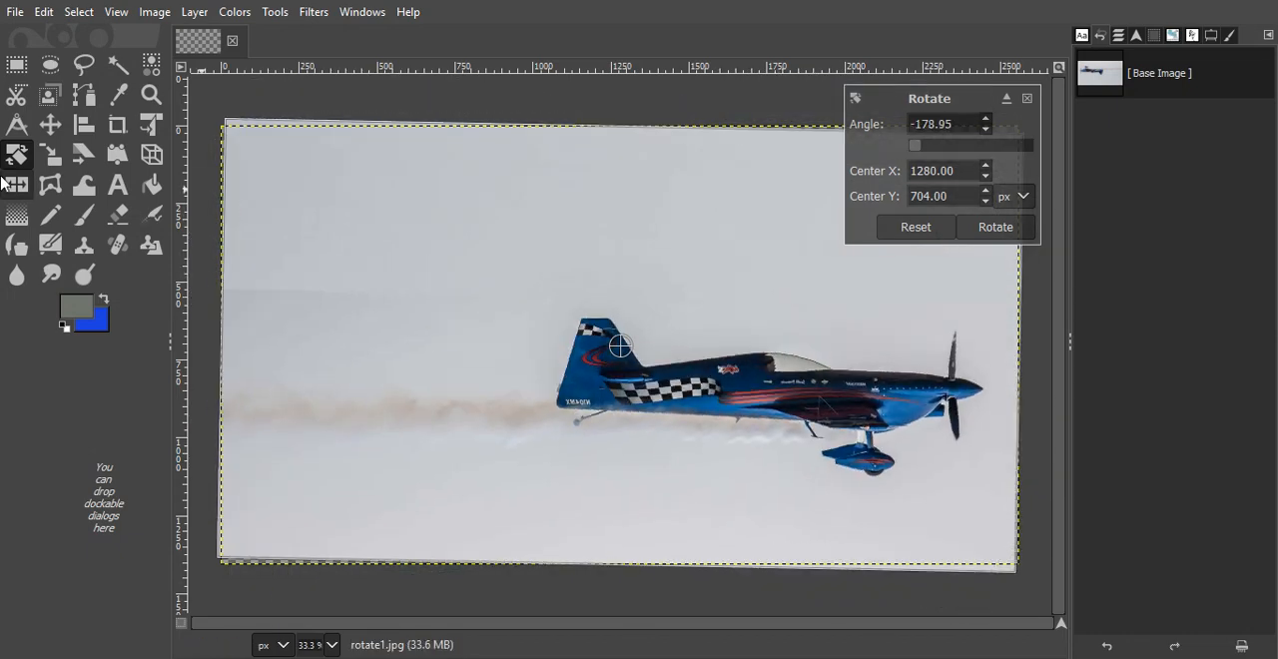
{"action": "left_click", "coordinate": [16, 182]}
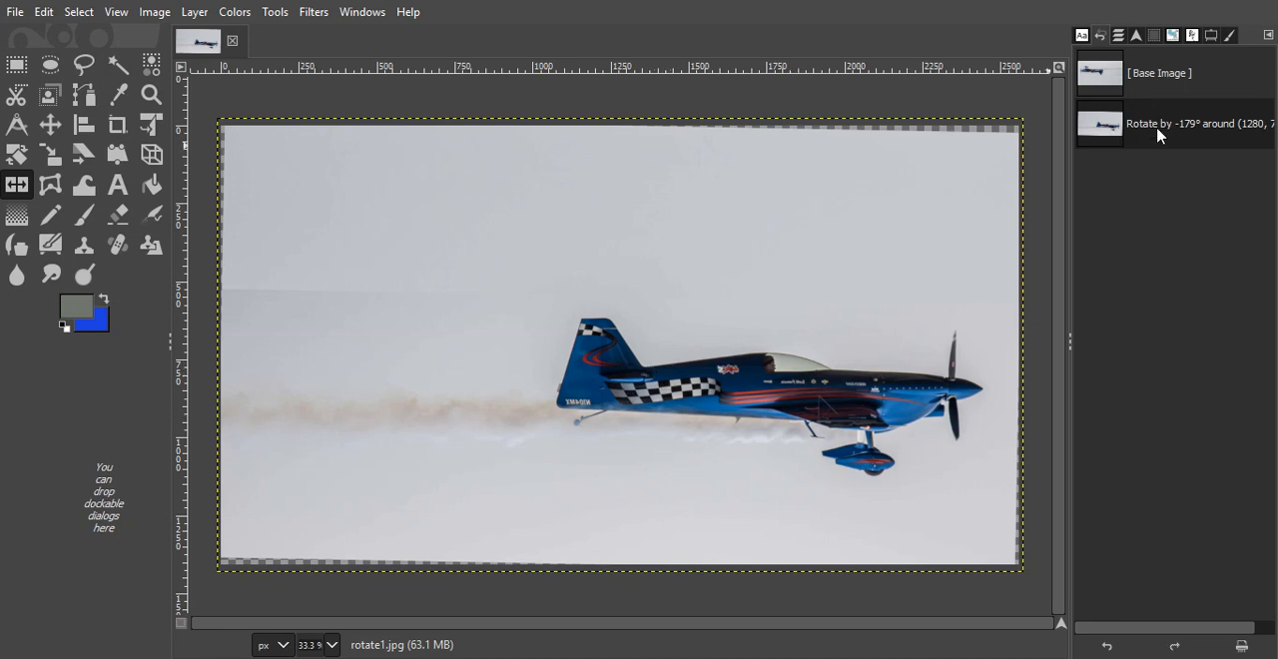
- Try flipping the airplane image horizontally, and revert to the state before the flip
{"action": "left_click", "coordinate": [921, 281]}
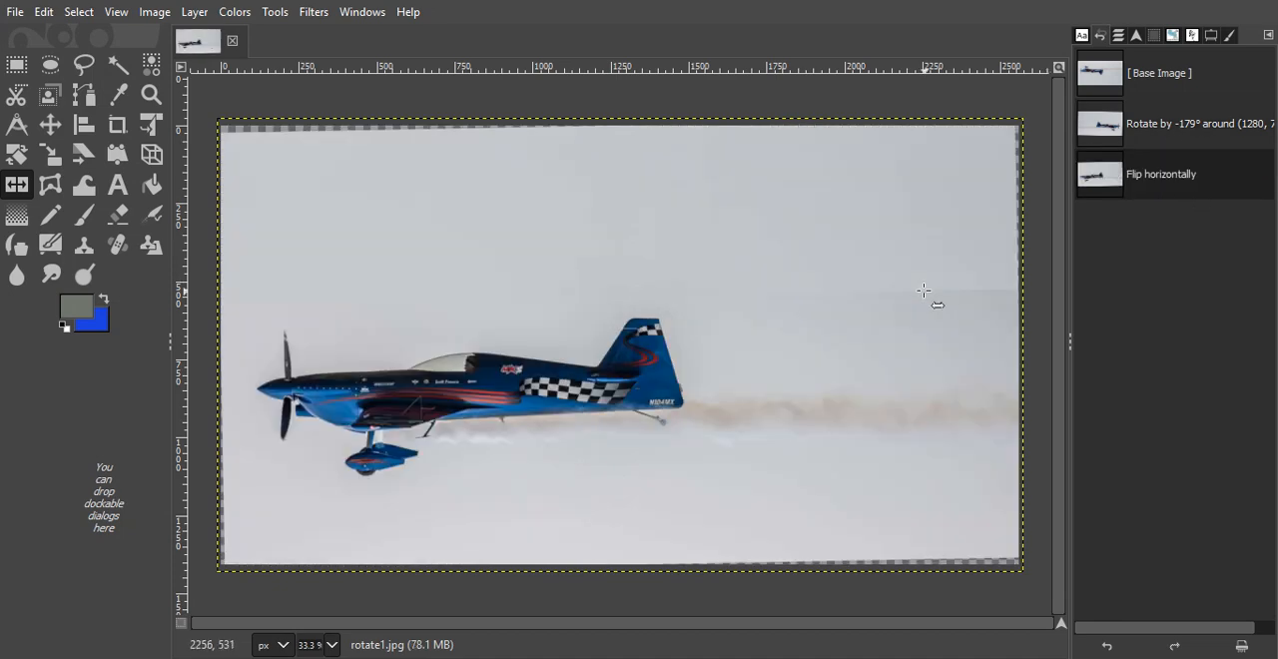
{"action": "left_click", "coordinate": [1116, 124]}
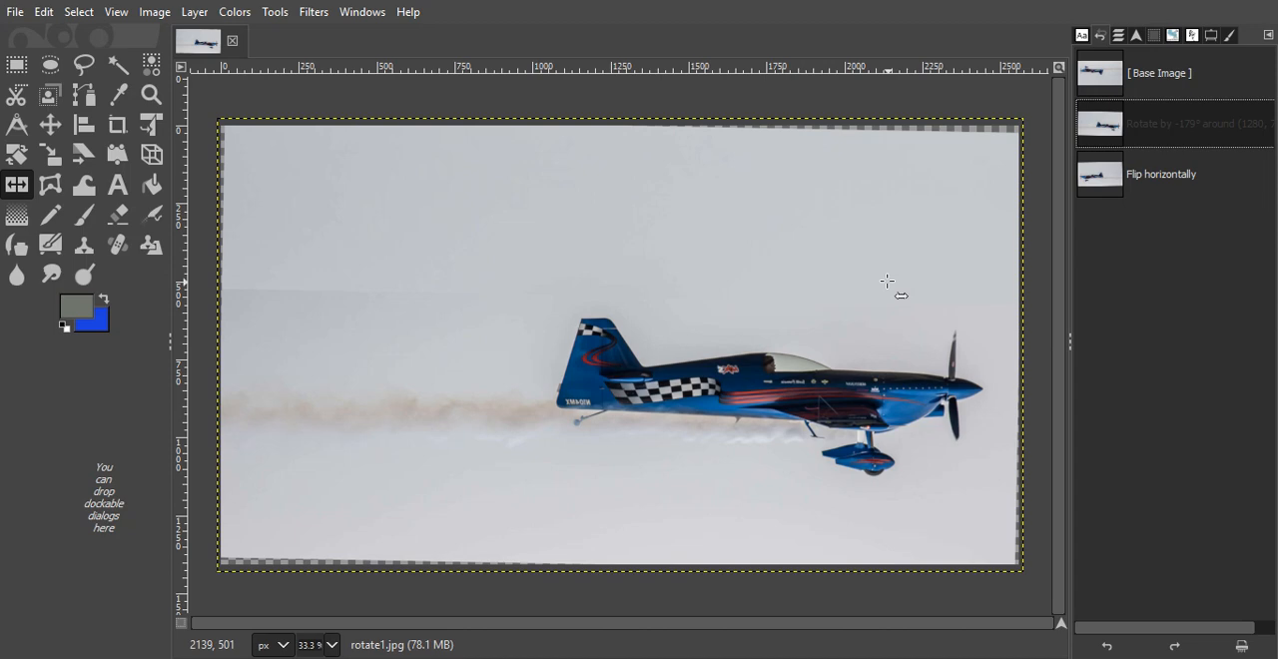
- Rotate the airplane image freehand by about -6.67° around its center with the Rotate tool and apply the rotation
{"action": "left_click", "coordinate": [12, 160]}
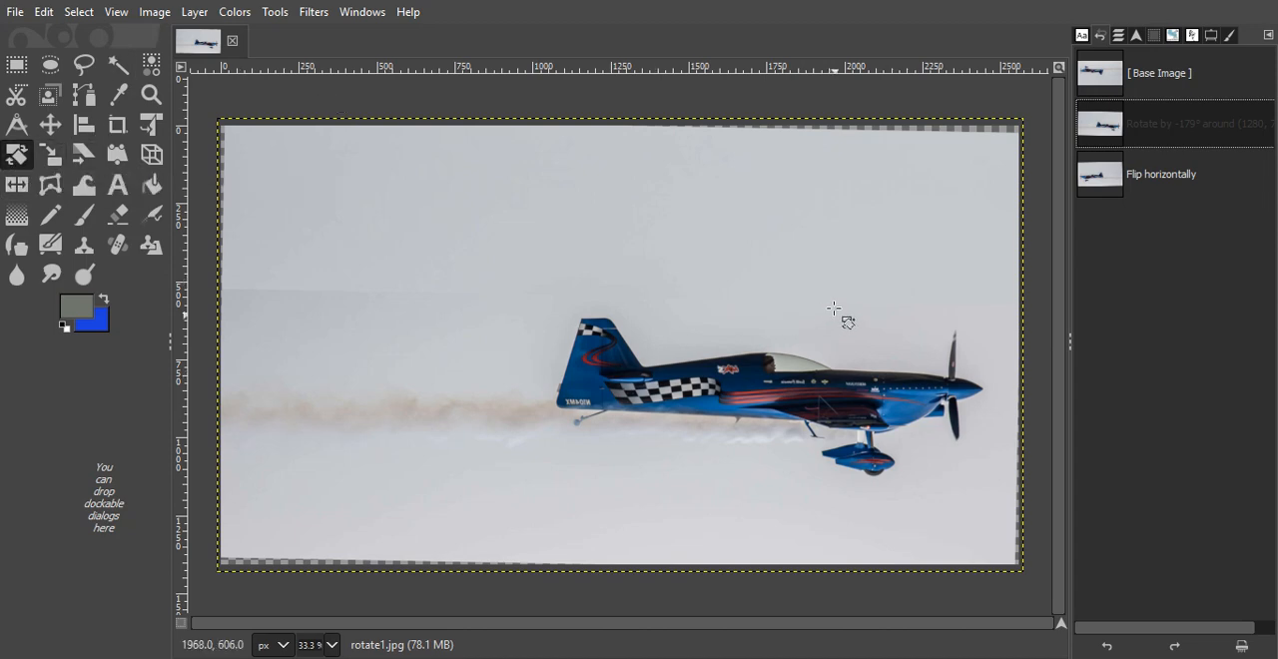
{"action": "left_click_drag", "start_coordinate": [834, 309], "coordinate": [827, 289]}
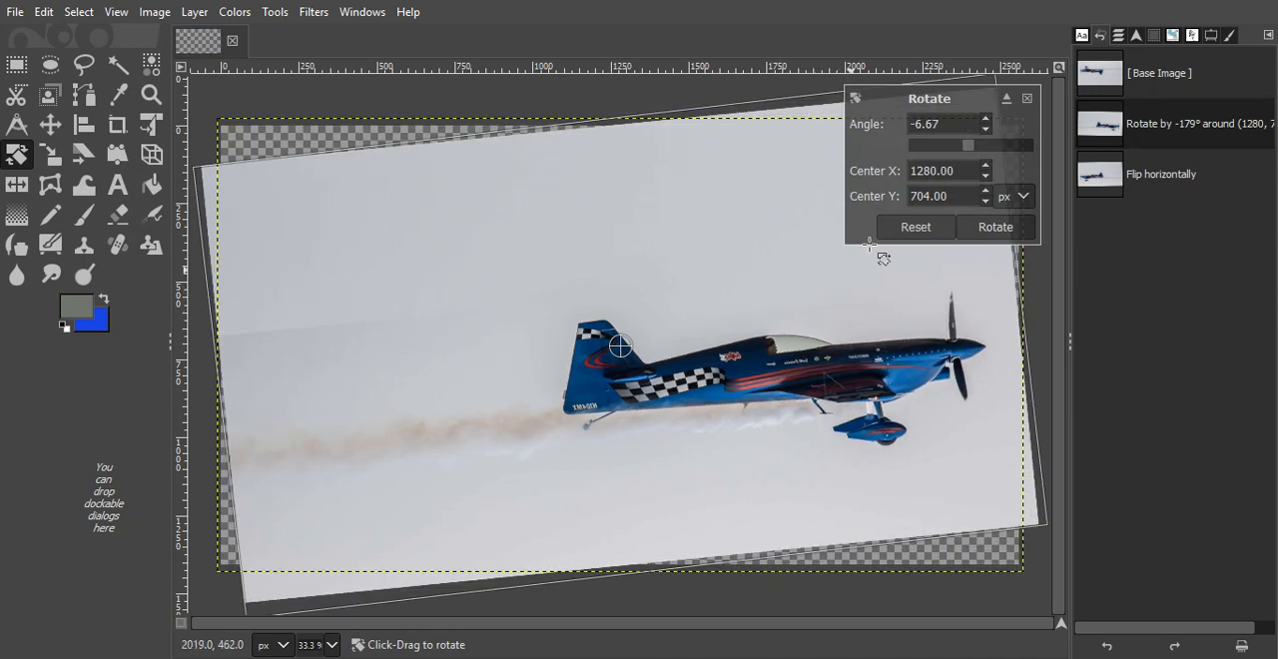
{"action": "left_click", "coordinate": [996, 228]}
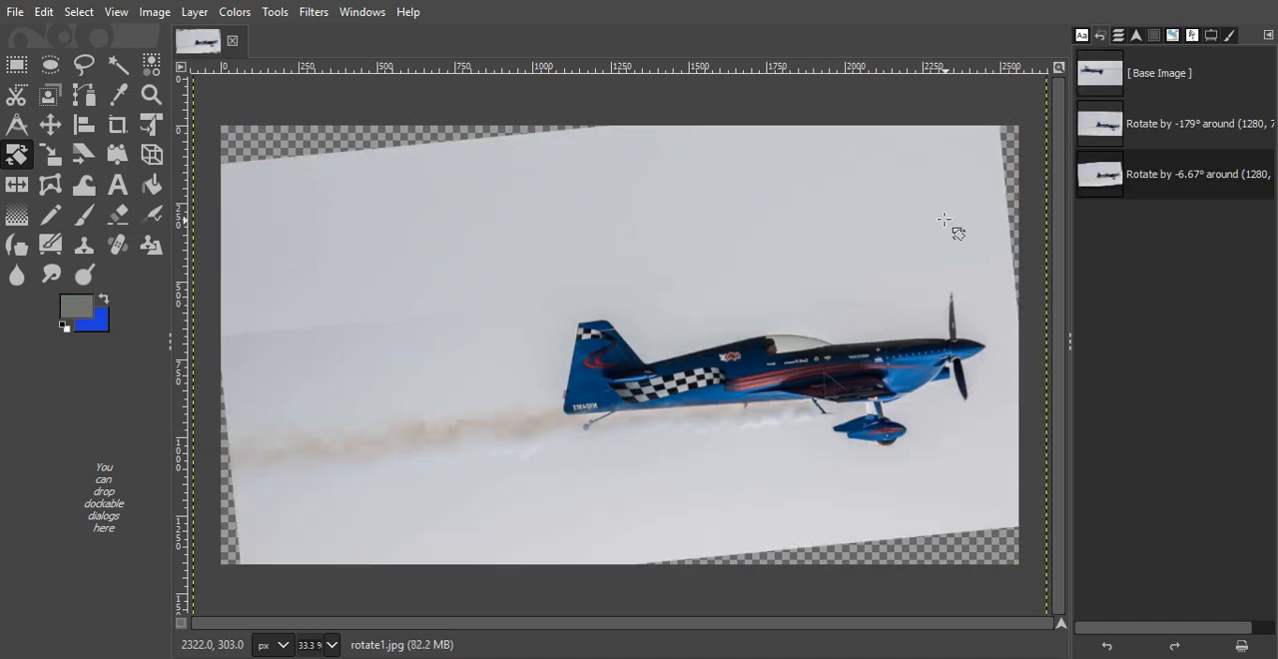
{"action": "left_click", "coordinate": [15, 12]}
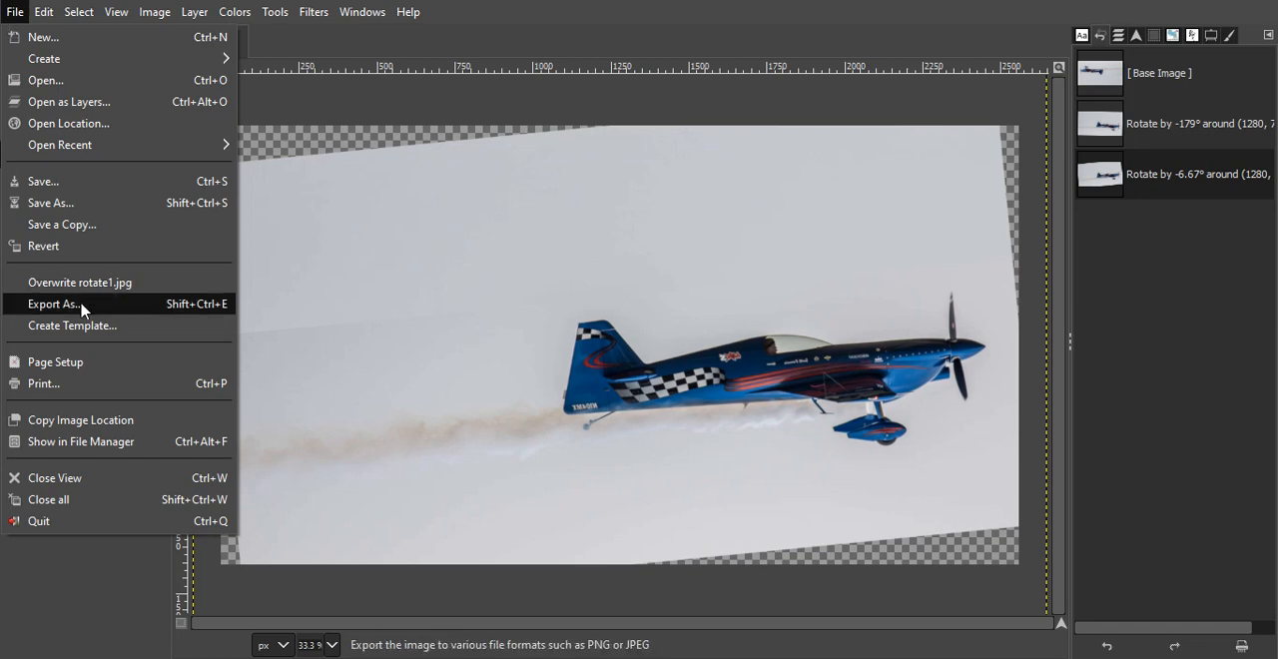
{"action": "left_click", "coordinate": [82, 305]}
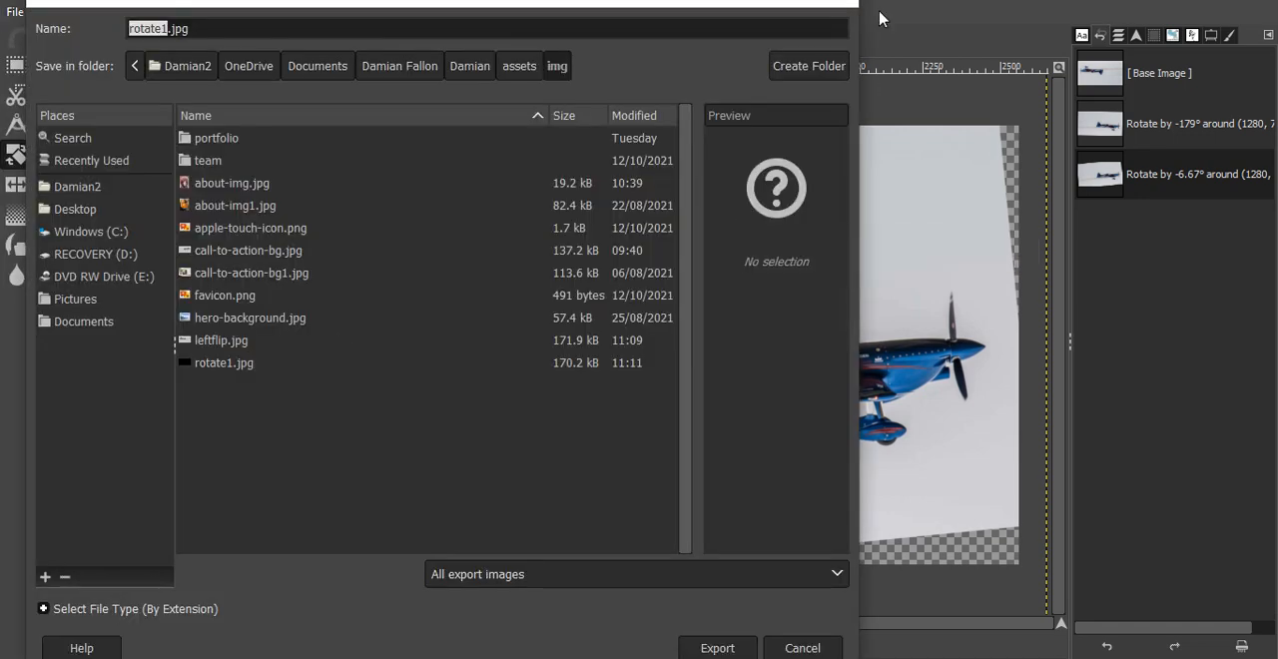
{"action": "key", "text": "Escape"}
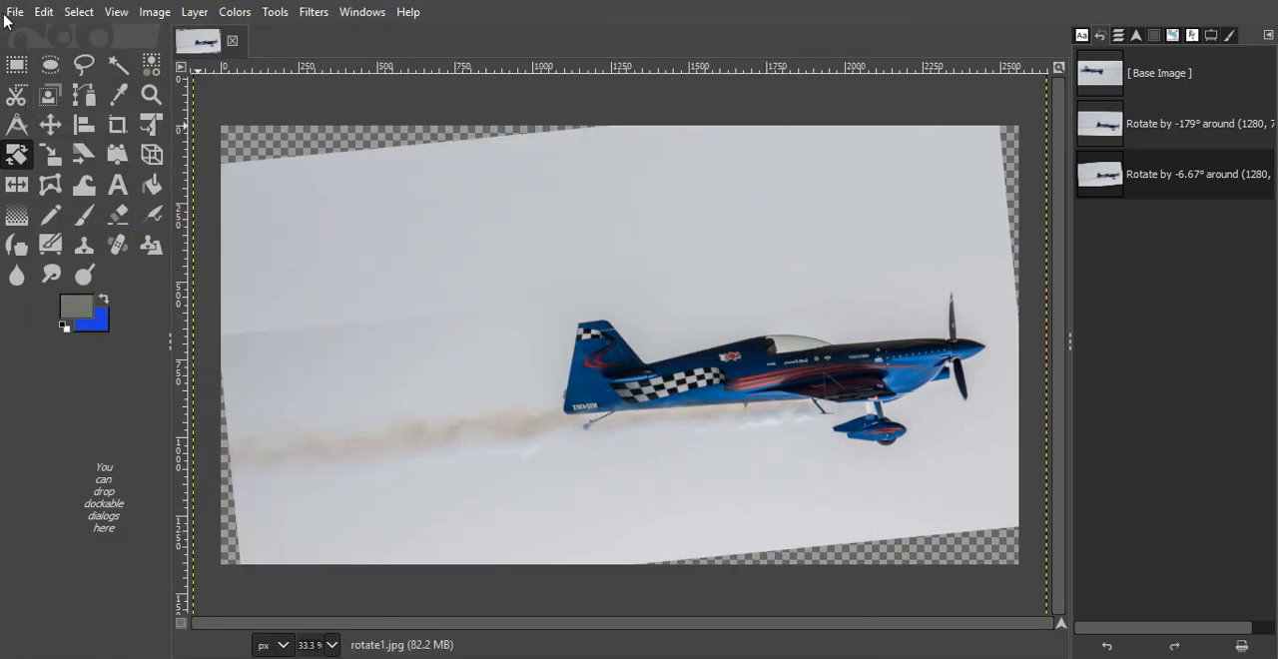
- Overwrite rotate1.jpg with the rotated image at JPEG quality 90, and close the image, discarding the unsaved changes
{"action": "left_click", "coordinate": [12, 12]}
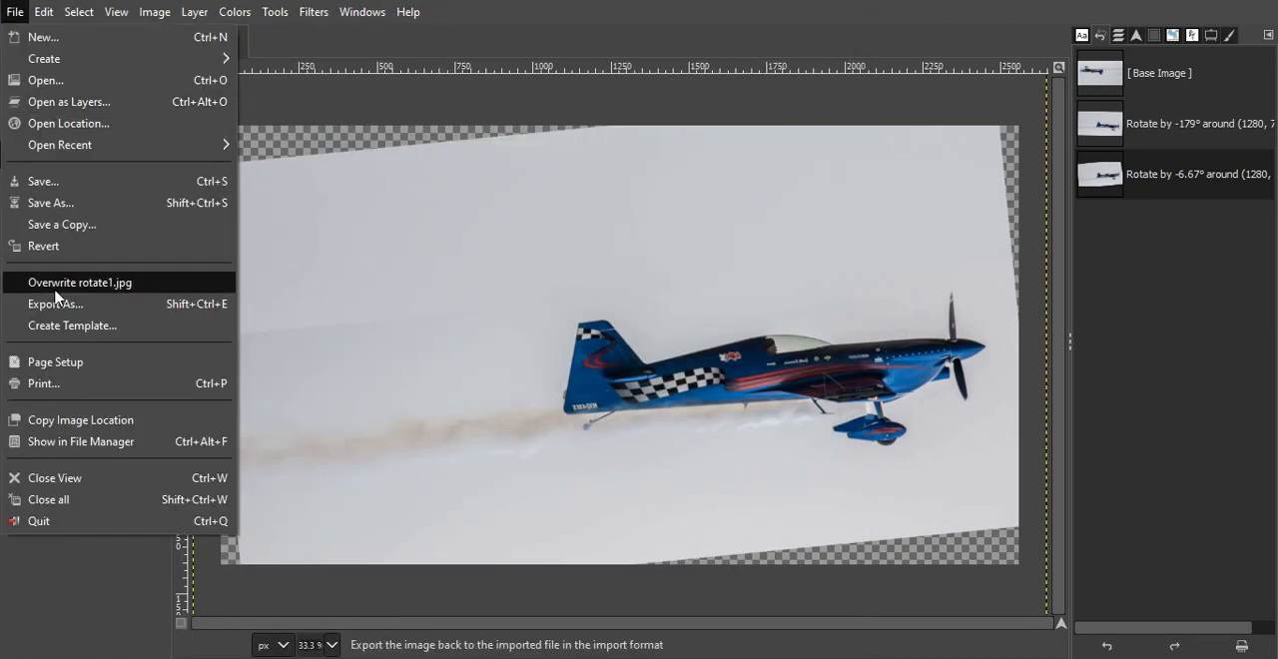
{"action": "left_click", "coordinate": [116, 290]}
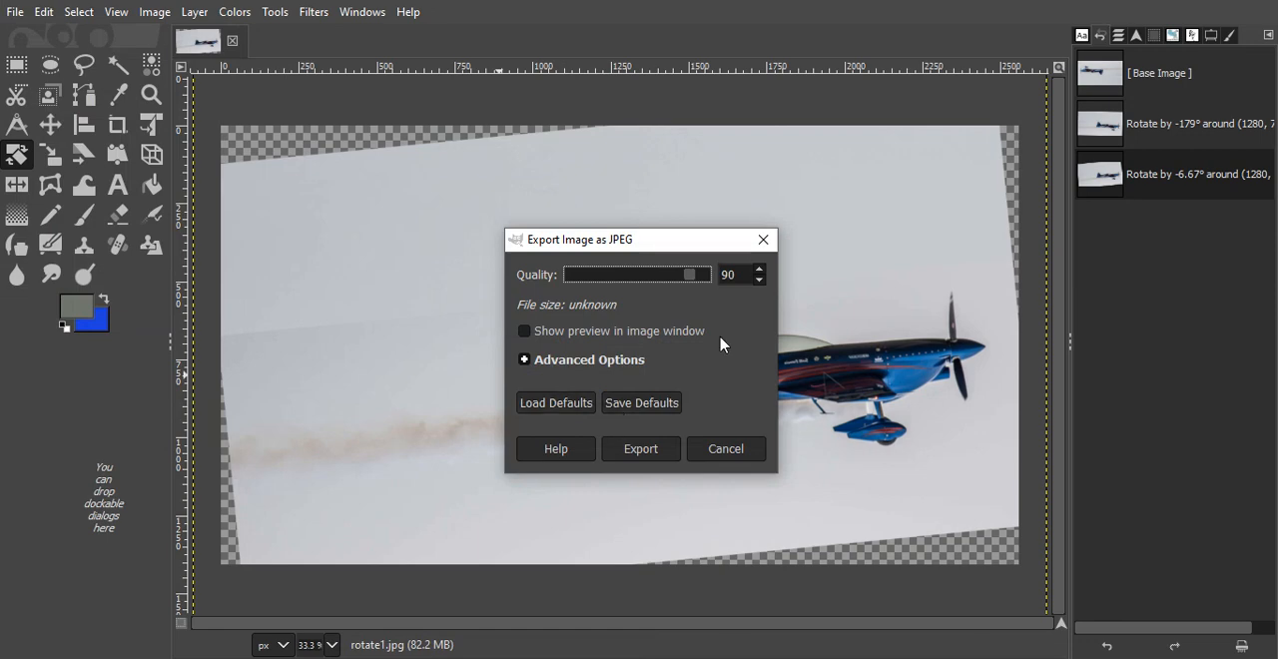
{"action": "left_click", "coordinate": [664, 455]}
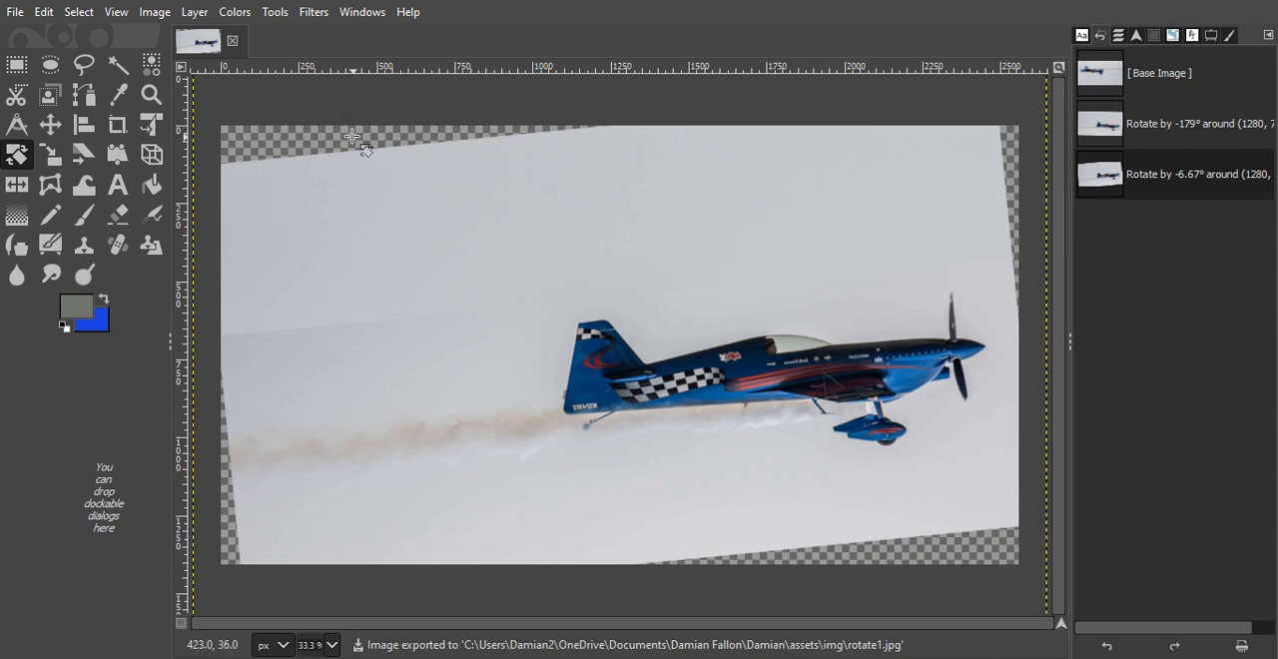
{"action": "left_click", "coordinate": [231, 43]}
{"action": "left_click", "coordinate": [651, 458]}
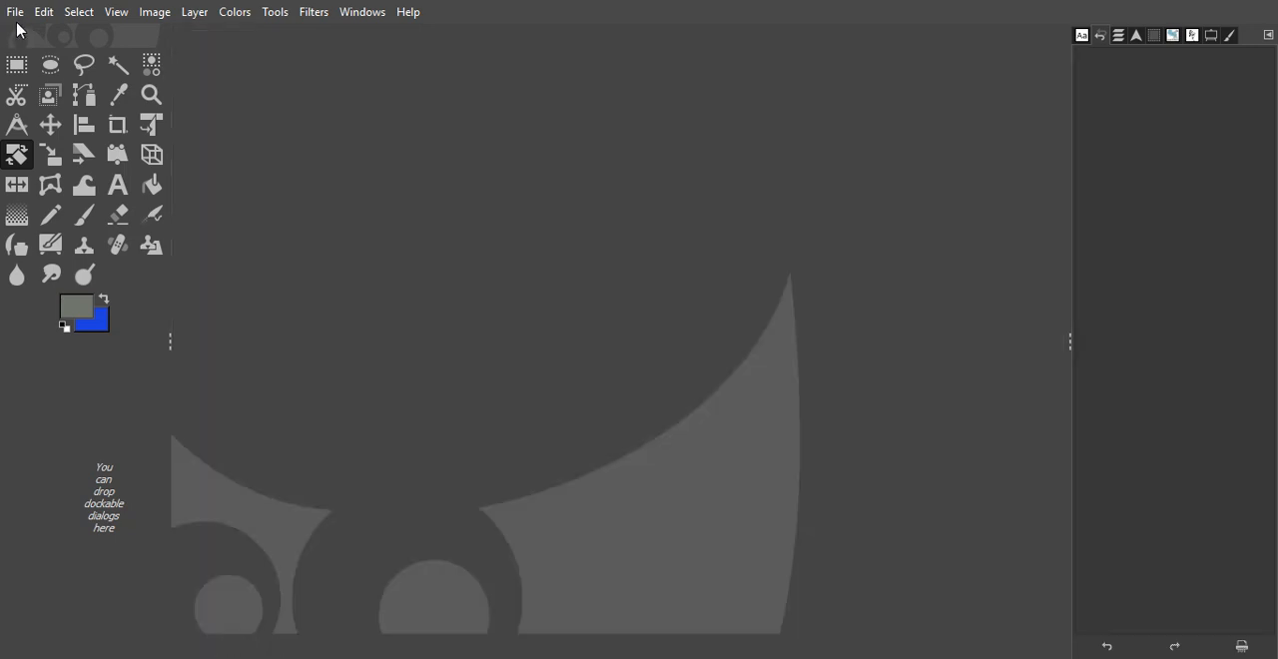
- Open rotate1.jpg from the img folder, keeping its embedded color profile
{"action": "left_click", "coordinate": [15, 12]}
{"action": "left_click", "coordinate": [35, 78]}
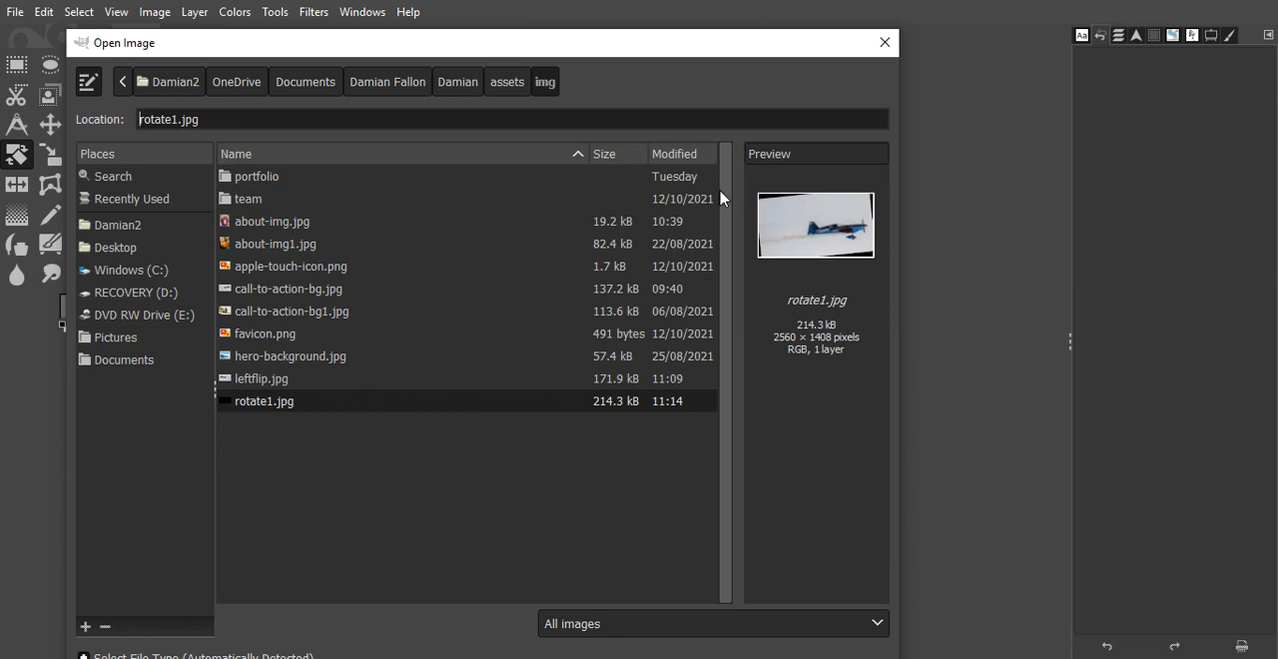
{"action": "left_click", "coordinate": [784, 237]}
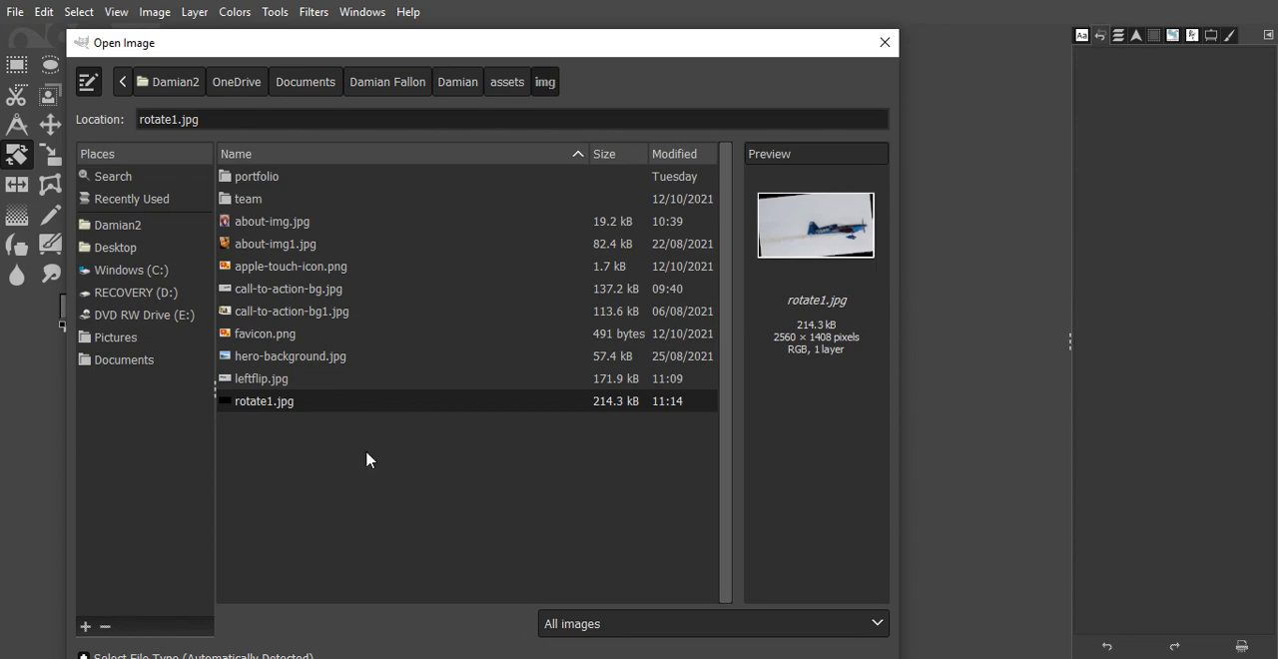
{"action": "double_click", "coordinate": [278, 402]}
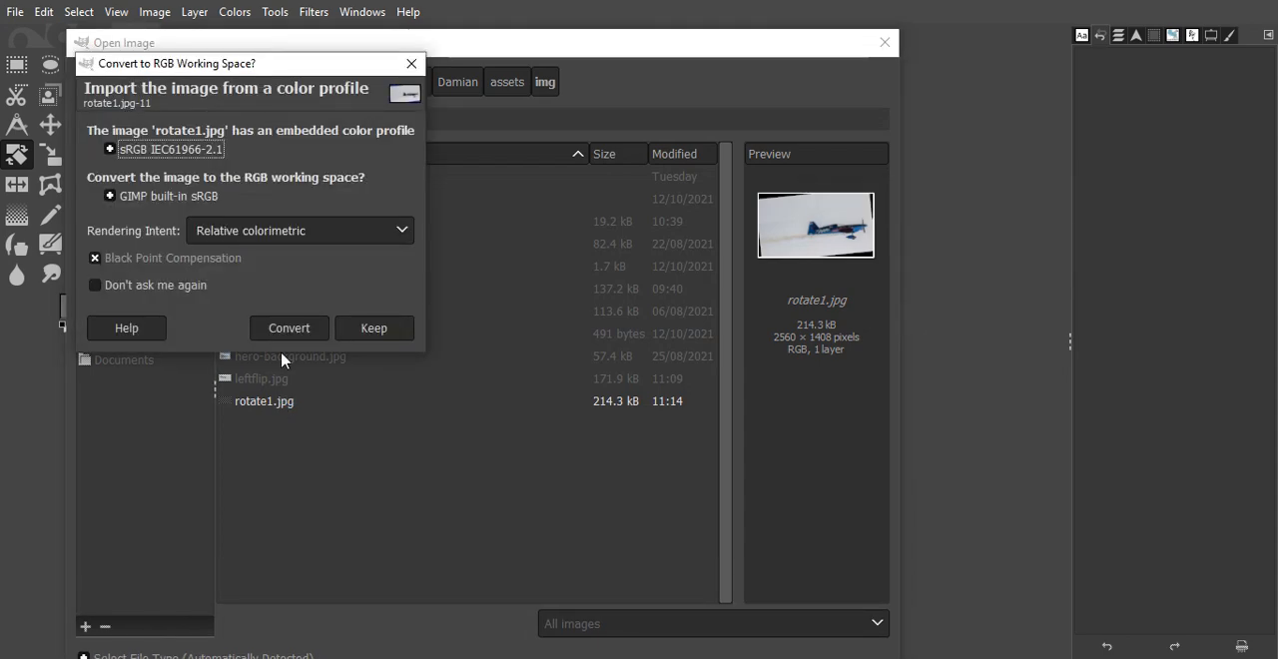
{"action": "left_click", "coordinate": [371, 330]}
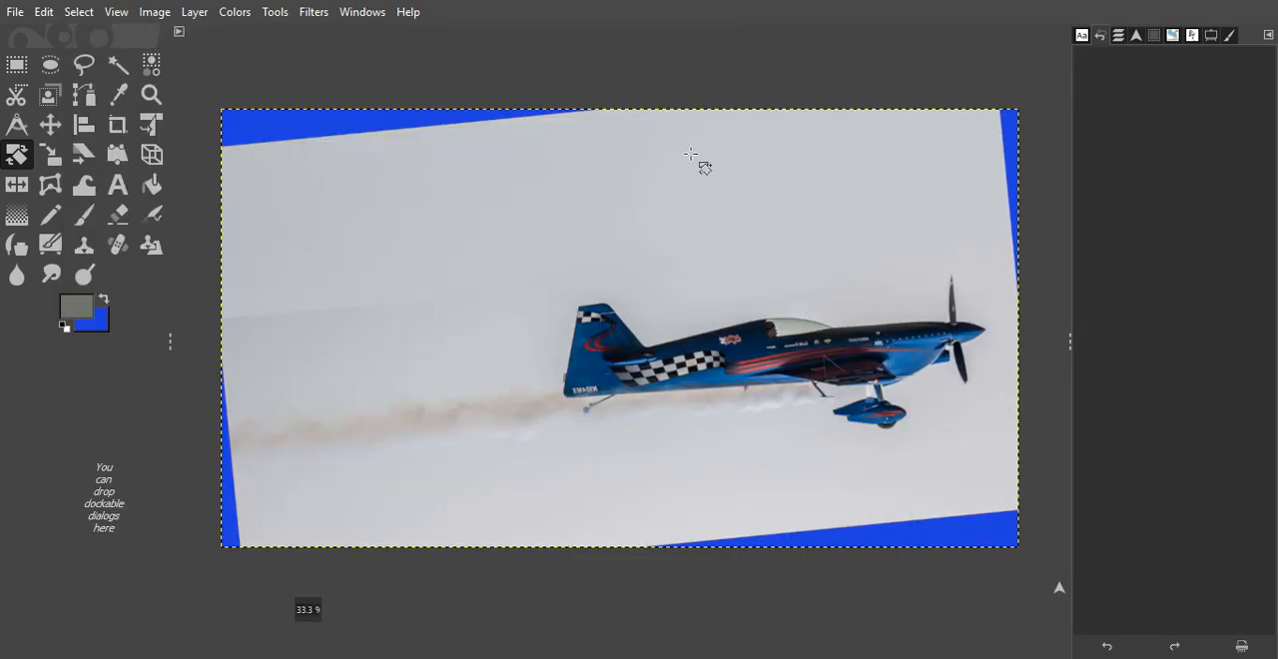